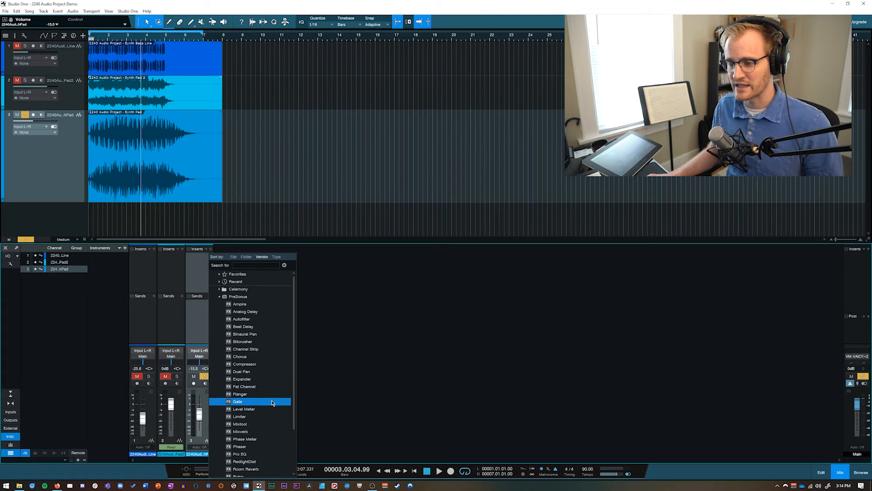
- Insert a Compressor on the Synth Pad channel and load its Electric Piano instrument preset
{"action": "left_click", "coordinate": [258, 364]}
{"action": "left_click_drag", "start_coordinate": [377, 215], "coordinate": [332, 103]}
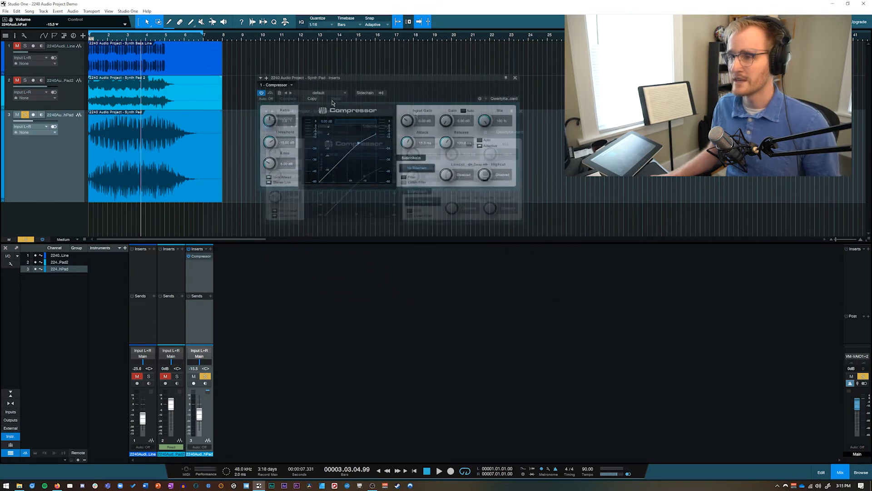
{"action": "left_click", "coordinate": [334, 92]}
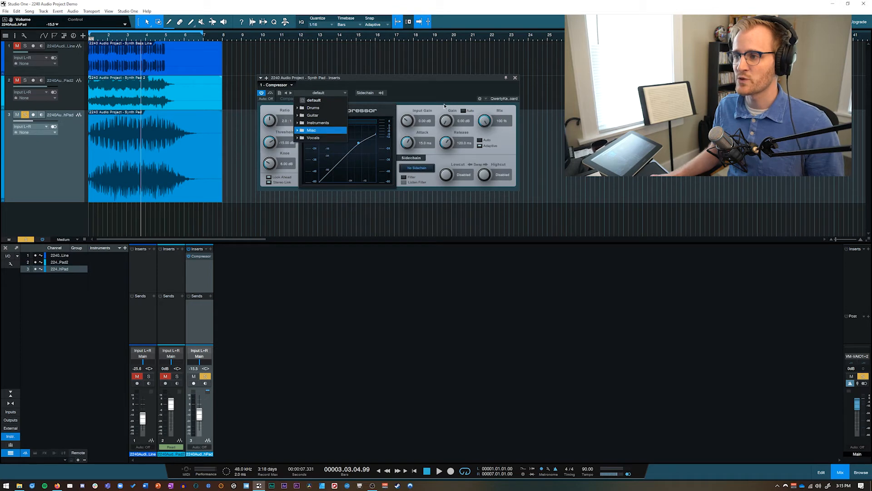
{"action": "left_click", "coordinate": [425, 92]}
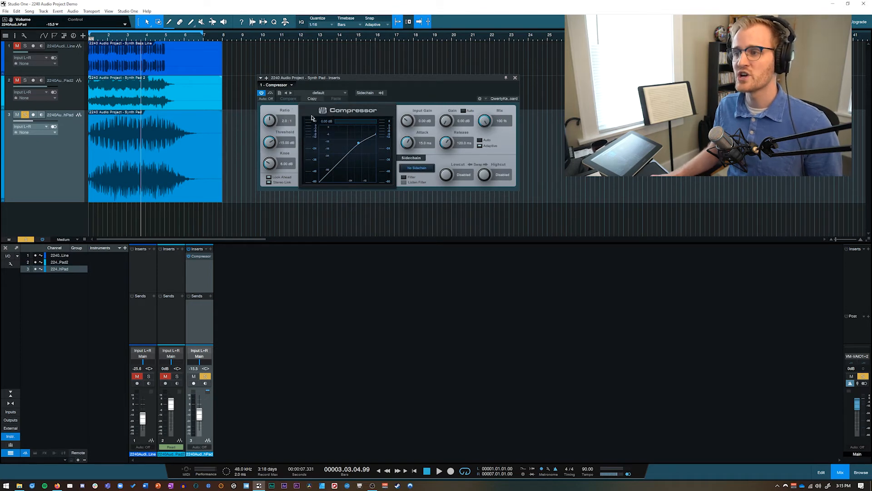
{"action": "left_click", "coordinate": [320, 94]}
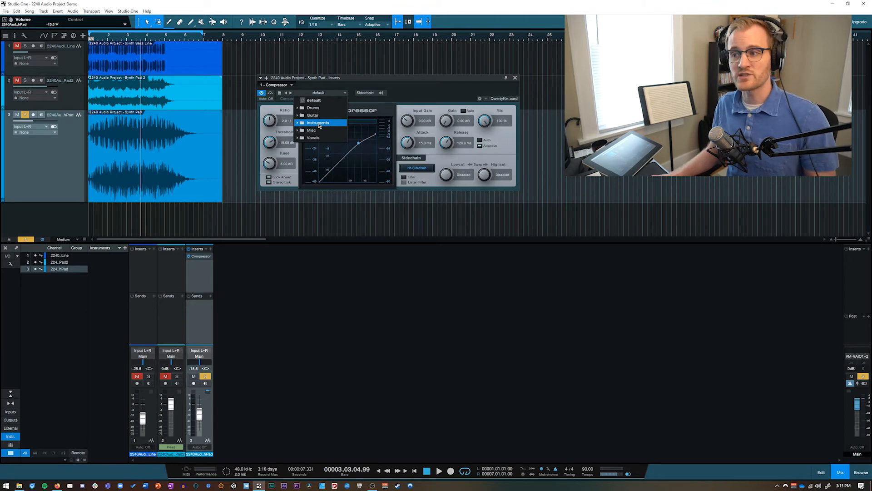
{"action": "left_click", "coordinate": [297, 123]}
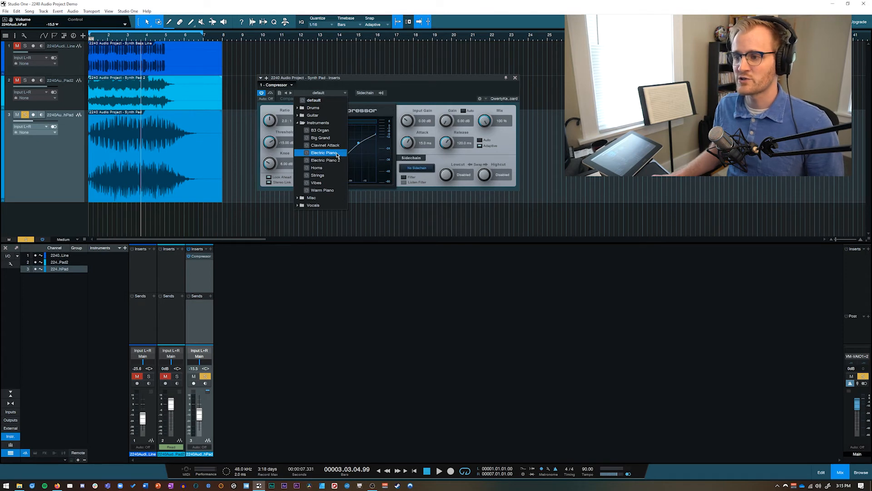
{"action": "left_click", "coordinate": [338, 154]}
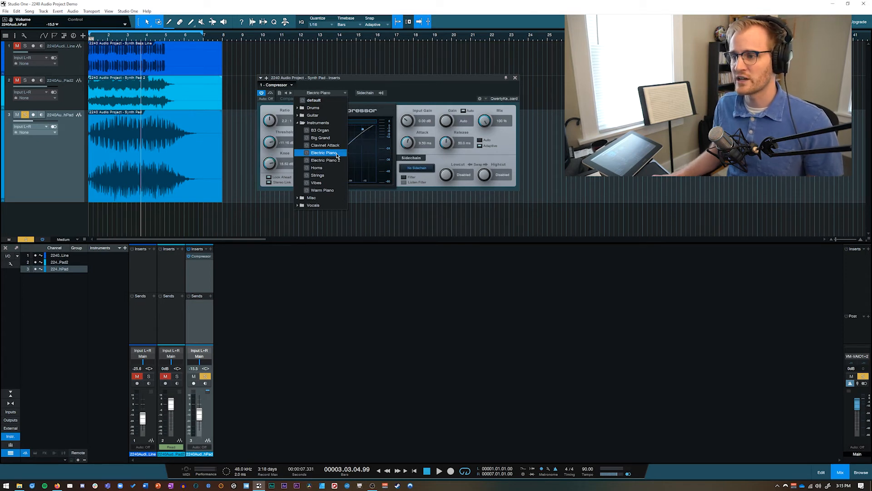
{"action": "left_click", "coordinate": [400, 95]}
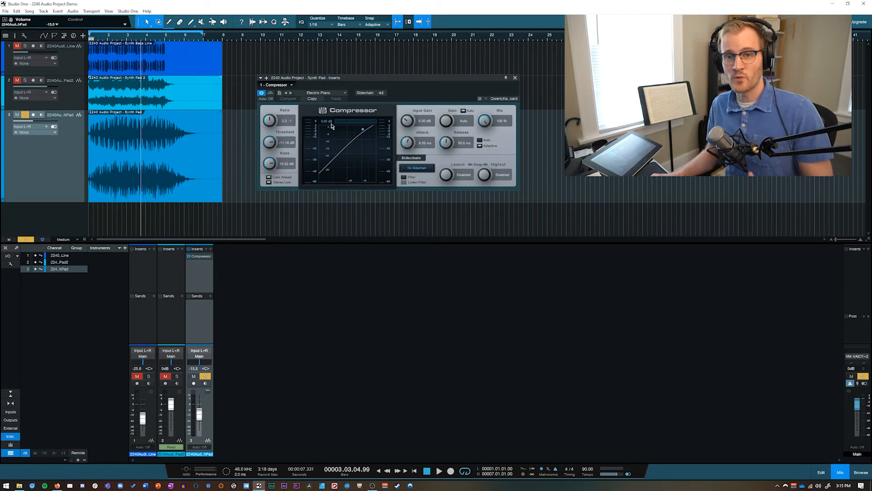
- Raise the Synth Pad channel's volume to about -7.2 dB and audition the compressed pad from the song start
{"action": "key", "text": "space"}
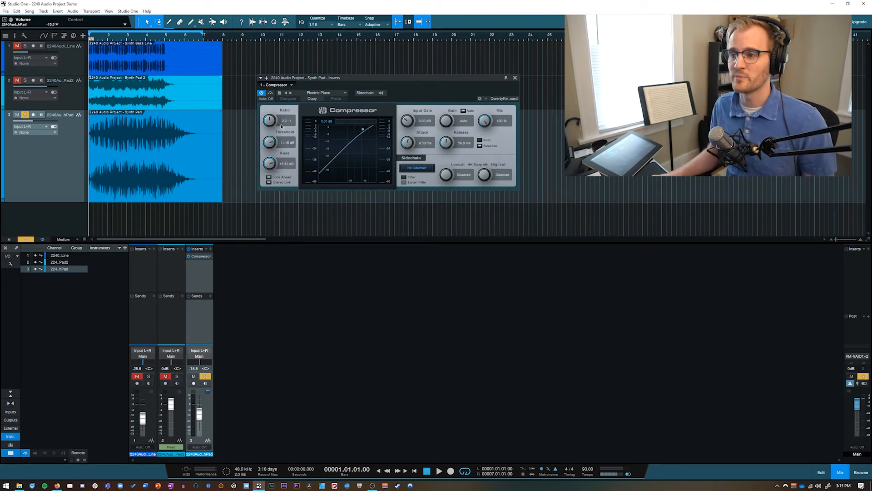
{"action": "left_click_drag", "start_coordinate": [204, 414], "coordinate": [203, 411]}
{"action": "key", "text": "space"}
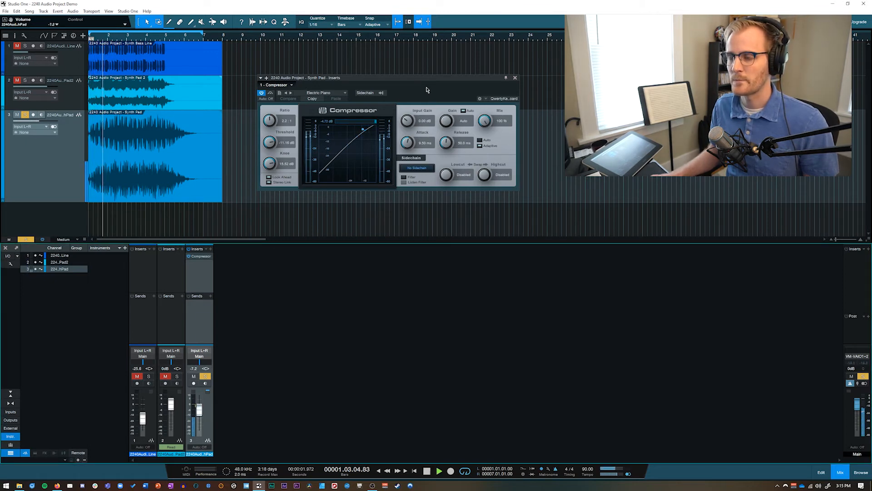
{"action": "left_click_drag", "start_coordinate": [416, 81], "coordinate": [410, 73]}
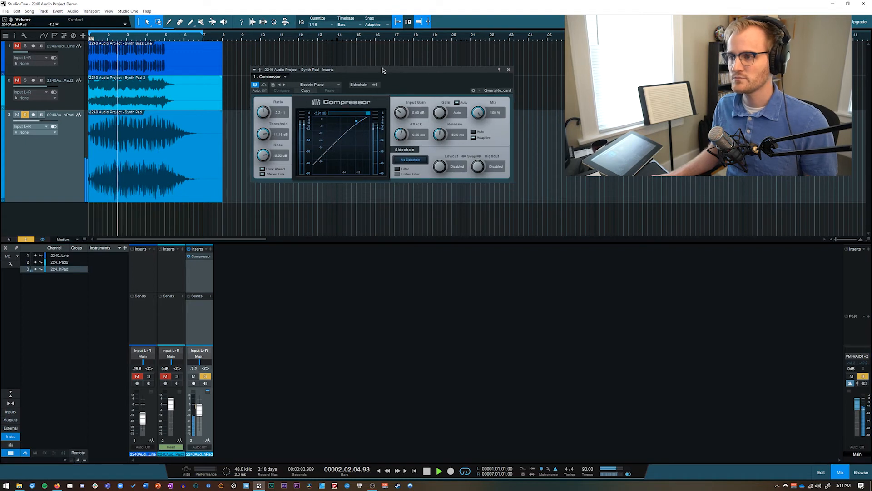
{"action": "key", "text": "space"}
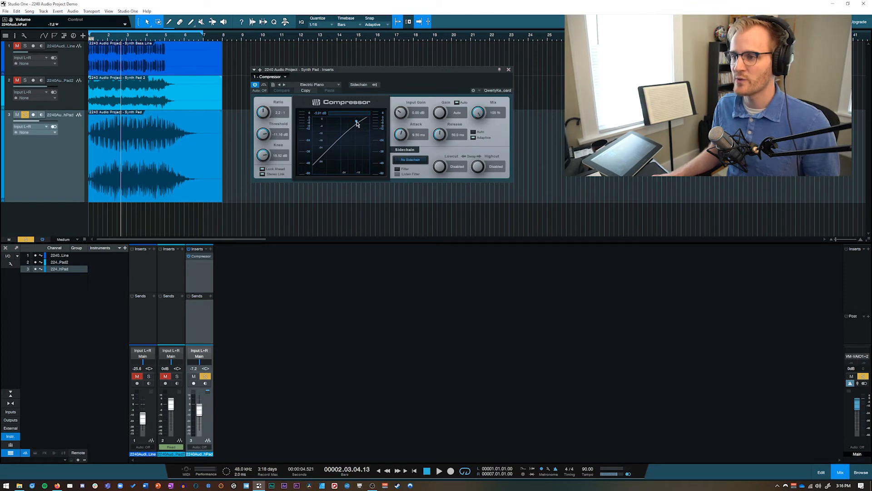
- Lower the Compressor's threshold to about -21.7 dB and its knee to about 2 dB
{"action": "left_click_drag", "start_coordinate": [279, 132], "coordinate": [259, 199]}
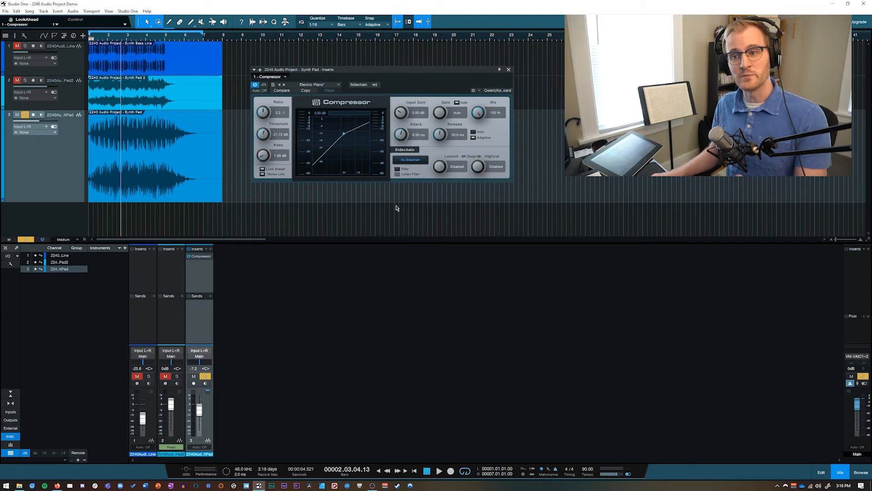
- Raise the Compressor's ratio to about 11.9:1 and lower its threshold to about -30.8 dB
{"action": "left_click_drag", "start_coordinate": [263, 112], "coordinate": [280, 87]}
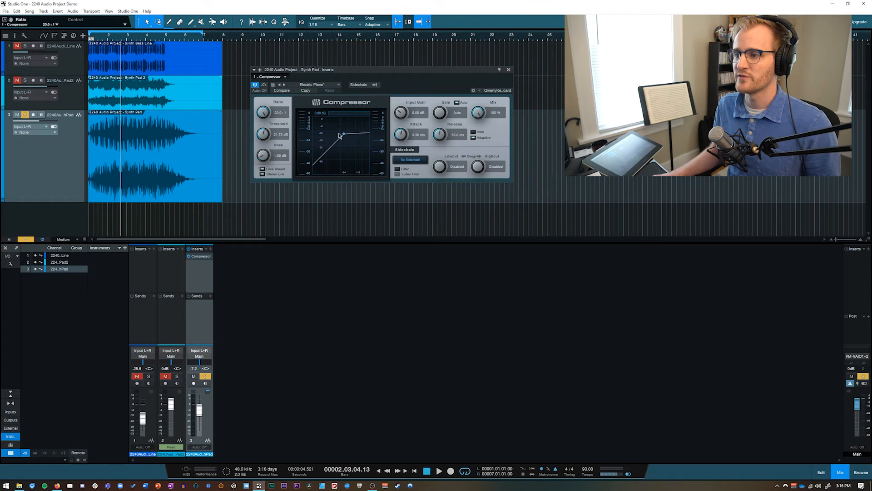
{"action": "left_click_drag", "start_coordinate": [358, 72], "coordinate": [383, 69]}
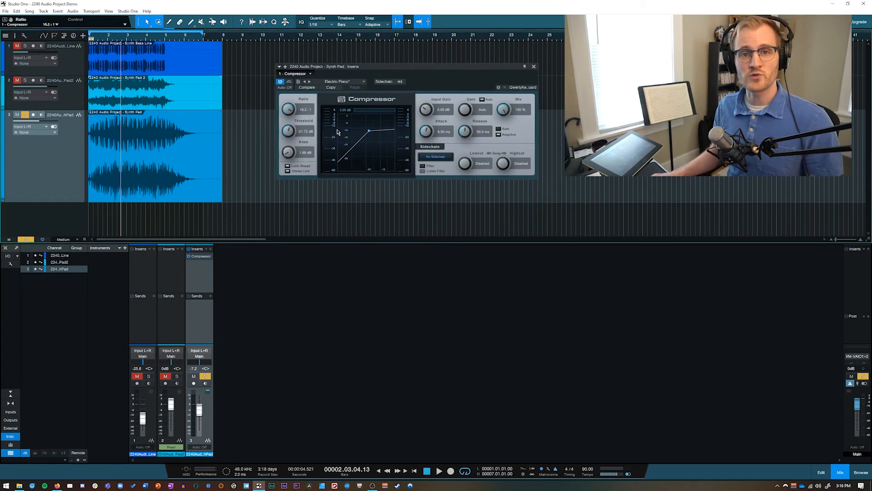
{"action": "left_click_drag", "start_coordinate": [288, 130], "coordinate": [293, 139]}
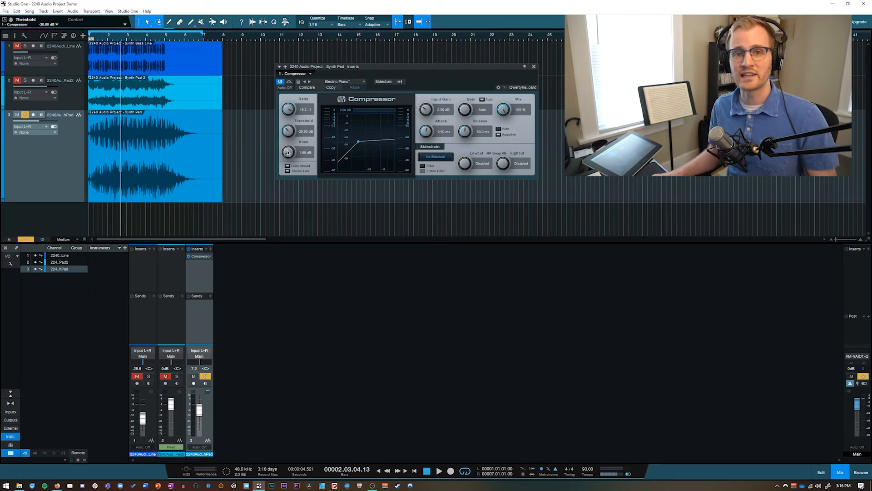
{"action": "left_click_drag", "start_coordinate": [289, 111], "coordinate": [291, 120]}
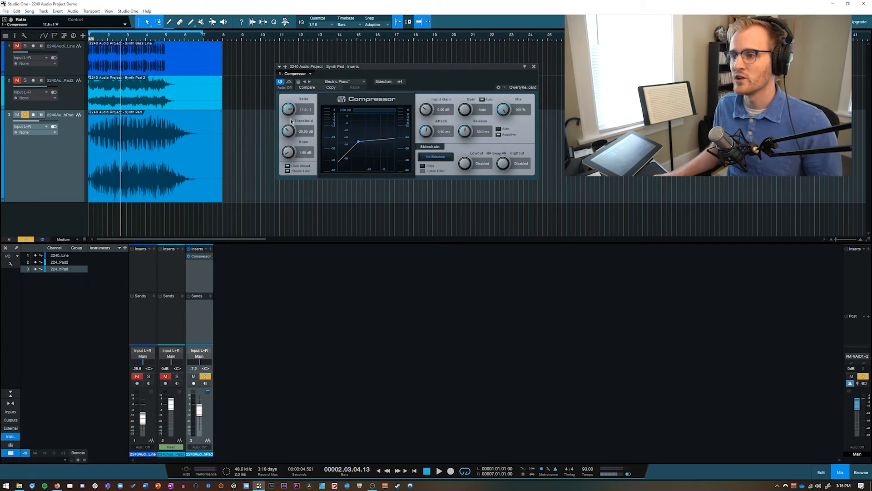
- Set the Compressor's ratio to exactly 12:1
{"action": "left_click_drag", "start_coordinate": [357, 75], "coordinate": [339, 66]}
{"action": "left_click", "coordinate": [283, 104]}
{"action": "type", "text": "1"}
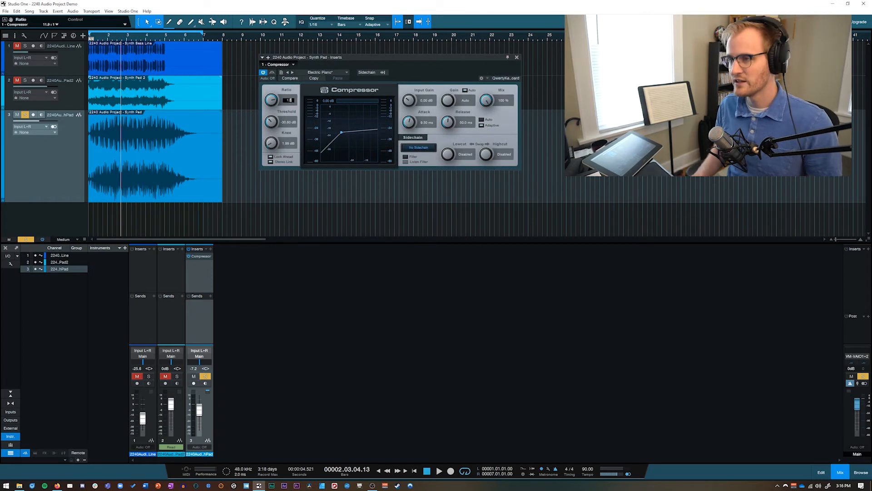
{"action": "type", "text": "2"}
{"action": "key", "text": "Return"}
{"action": "key", "text": "Return"}
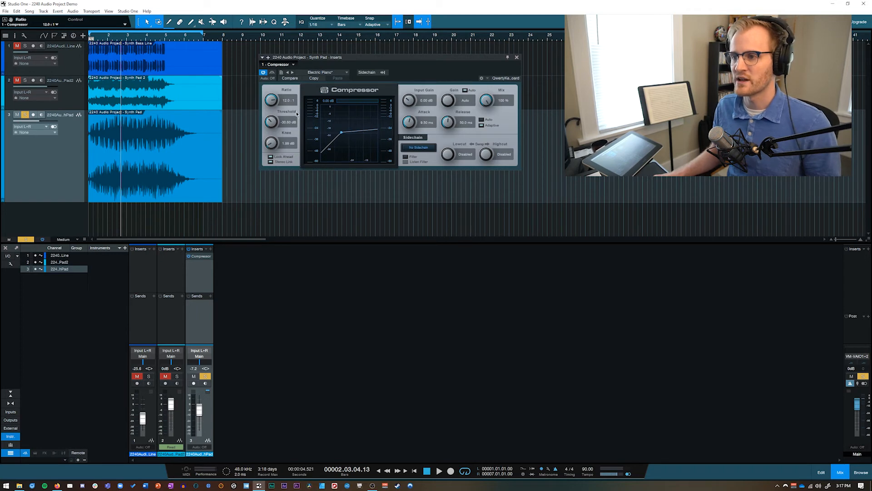
- Play the heavily compressed Synth Pad from the song start to check the gain reduction, and stop playback
{"action": "key", "text": "comma"}
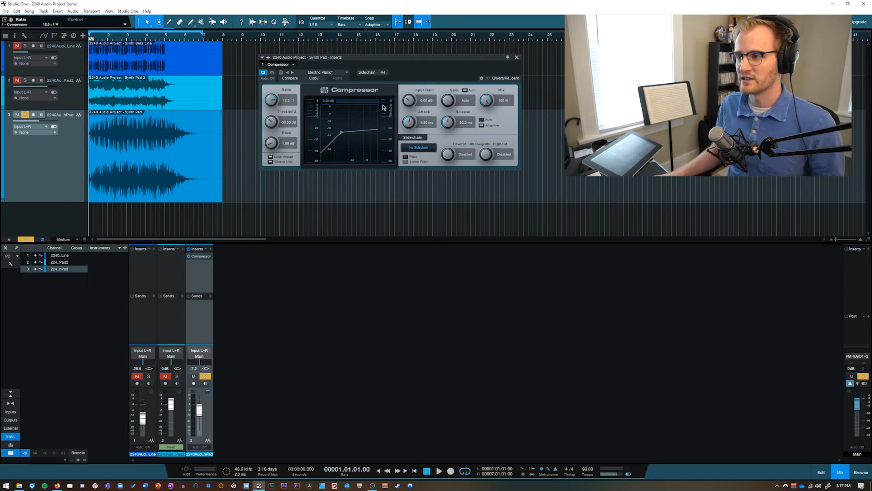
{"action": "key", "text": "space"}
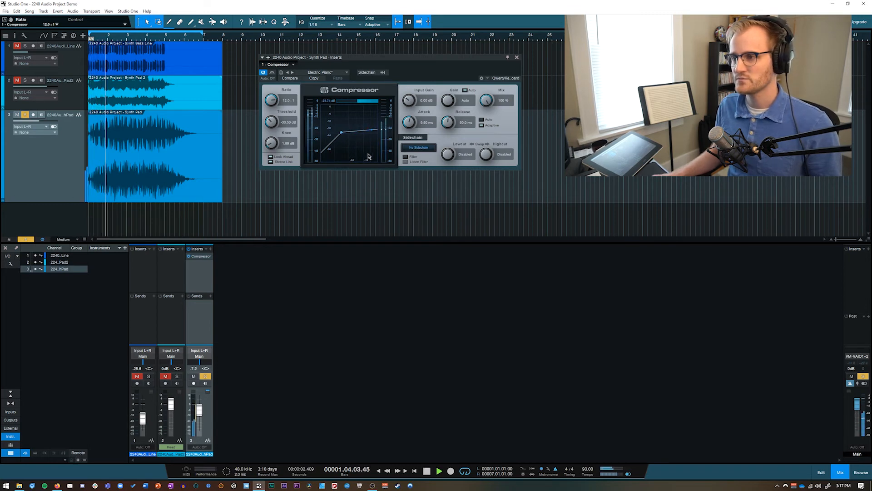
{"action": "key", "text": "space"}
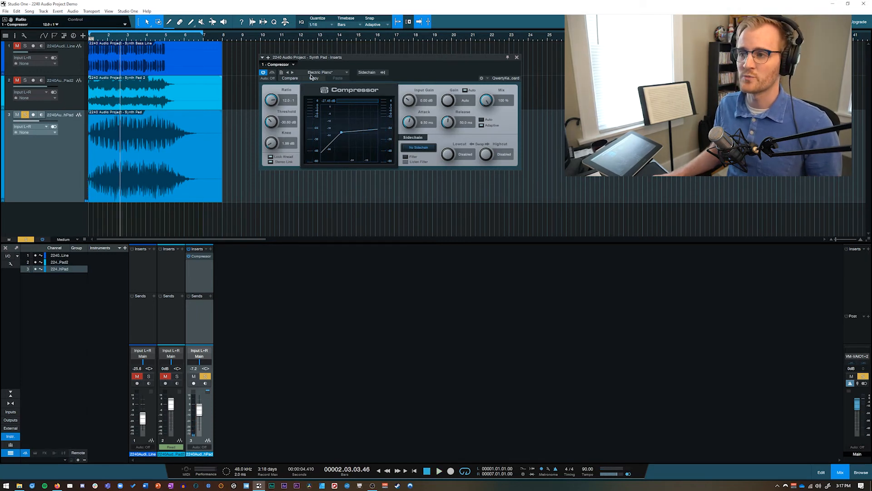
- Bounce the Synth Pad event to a new track and enlarge the arrangement area and the bounced track for comparison
{"action": "left_click", "coordinate": [152, 171]}
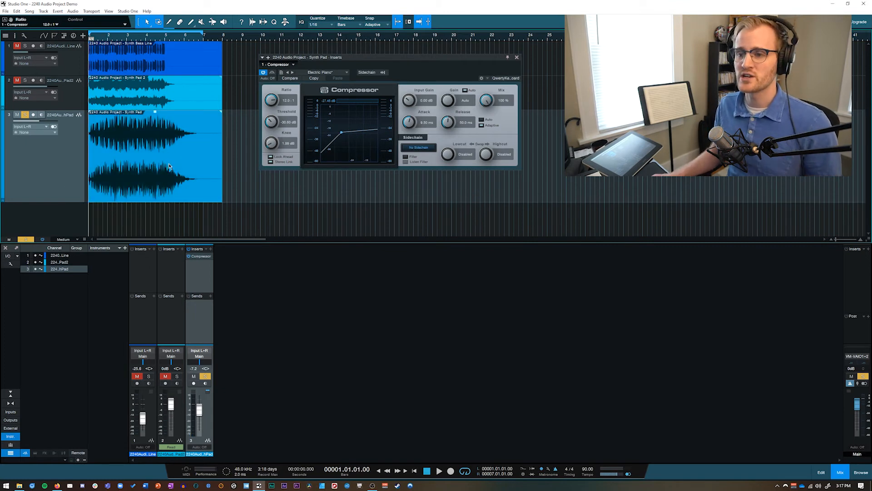
{"action": "right_click", "coordinate": [150, 166]}
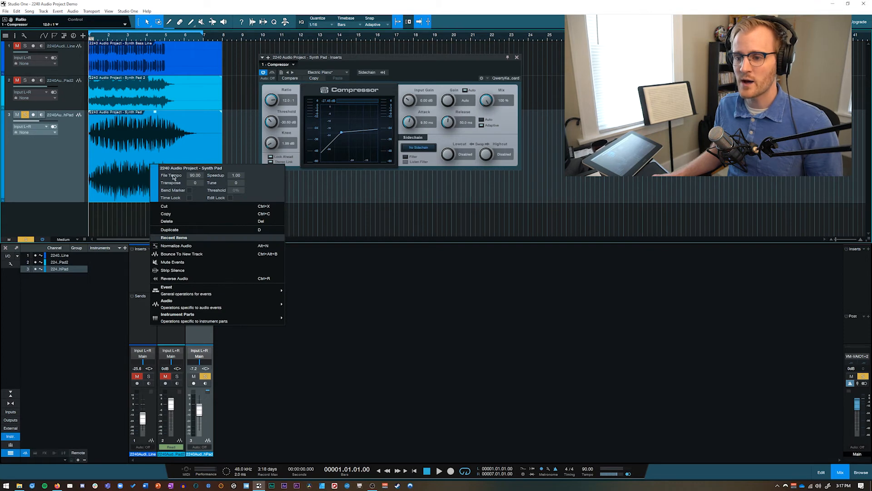
{"action": "left_click", "coordinate": [210, 258]}
{"action": "left_click_drag", "start_coordinate": [203, 244], "coordinate": [202, 298]}
{"action": "mouse_move", "coordinate": [73, 202]}
{"action": "left_mouse_down"}
{"action": "mouse_move", "coordinate": [75, 172]}
{"action": "mouse_move", "coordinate": [77, 186]}
{"action": "left_mouse_up"}
{"action": "left_click_drag", "start_coordinate": [76, 221], "coordinate": [76, 283]}
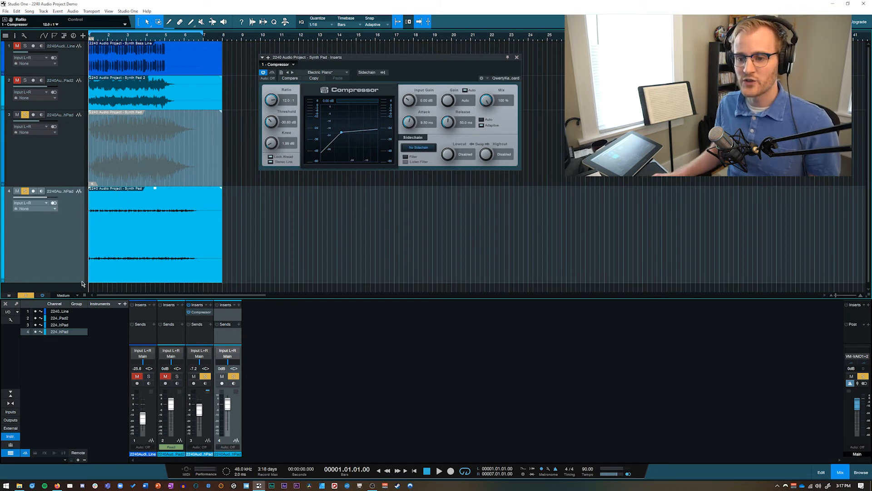
- Open the bounced Synth Pad audio in the editor and play it briefly to examine the compressed waveform
{"action": "key", "text": "F2"}
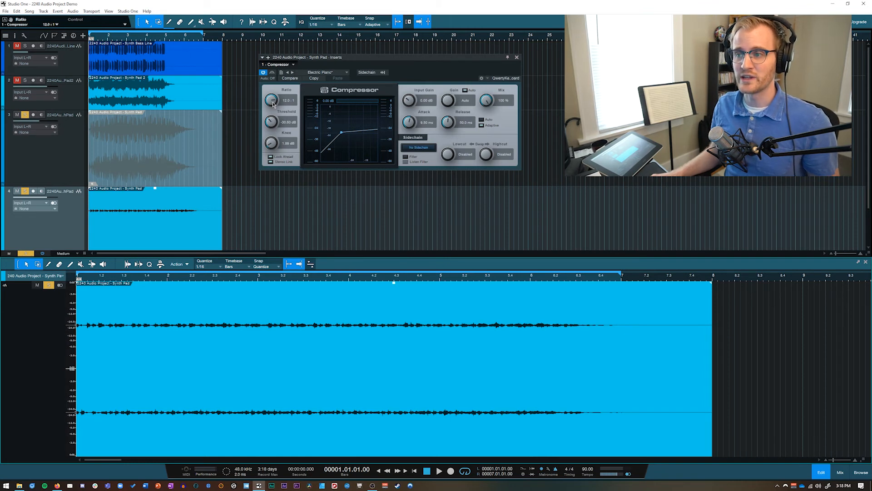
{"action": "key", "text": "space"}
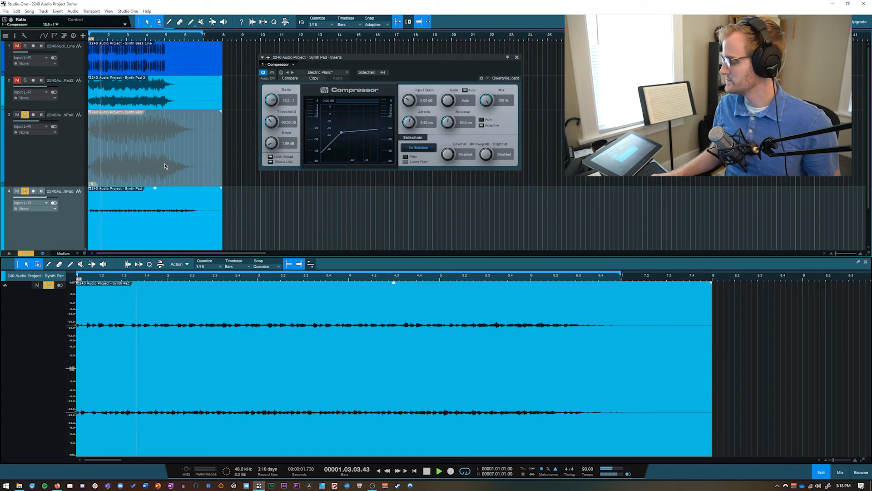
{"action": "key", "text": "space"}
- Undo the bounce to a new track and the latest Compressor ratio and threshold changes
{"action": "key", "text": "ctrl+z"}
{"action": "key", "text": "ctrl+z"}
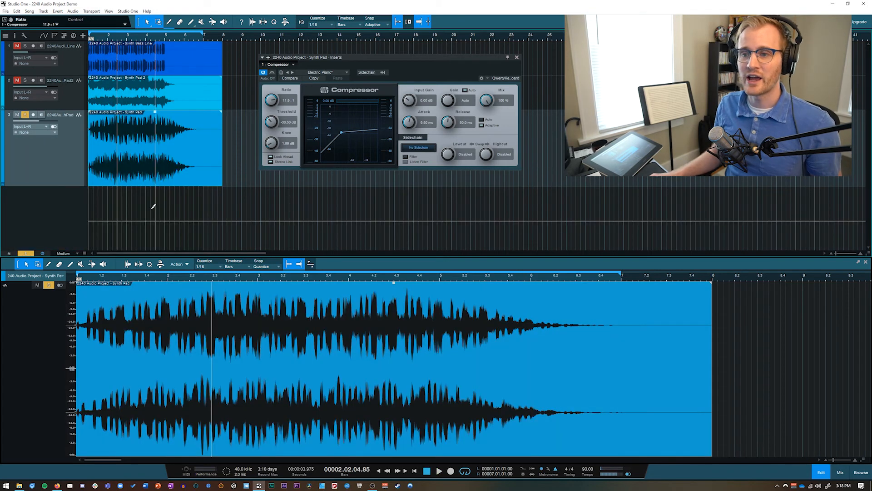
{"action": "key", "text": "ctrl+z"}
{"action": "key", "text": "ctrl+z"}
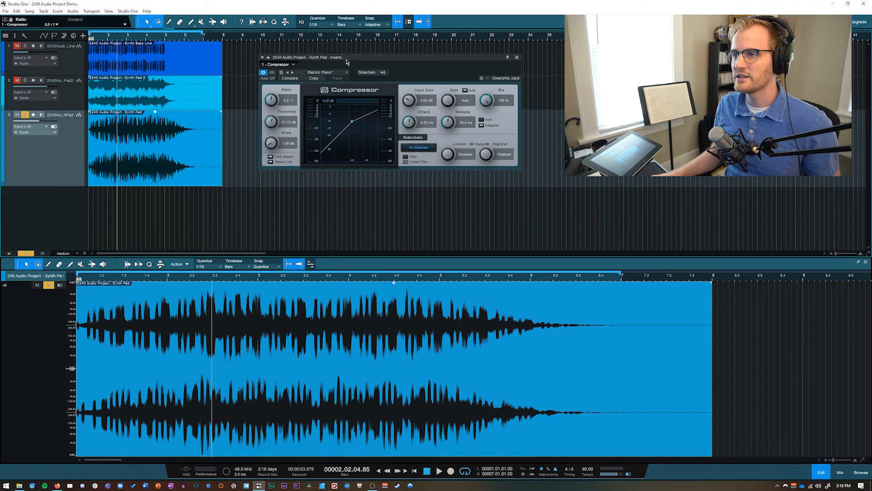
- Return to the mixer, rewind to the song start and bypass the Compressor on the Synth Pad channel
{"action": "left_click_drag", "start_coordinate": [358, 58], "coordinate": [344, 72]}
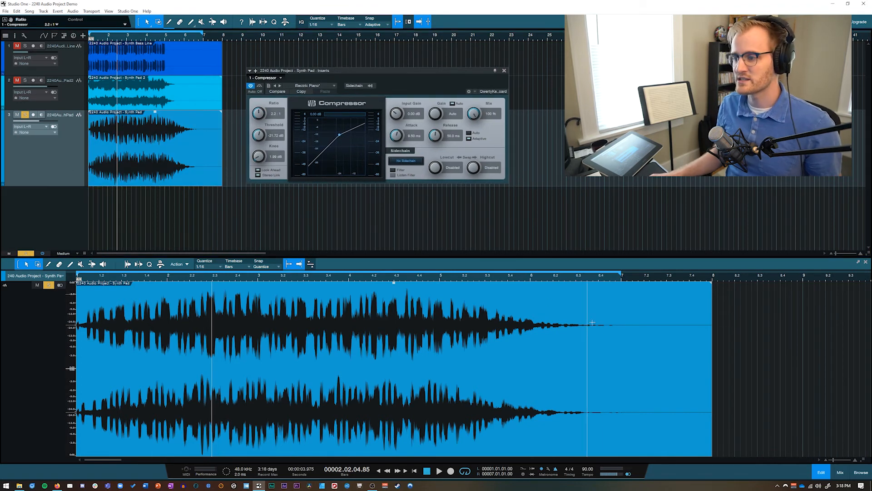
{"action": "left_click", "coordinate": [840, 472]}
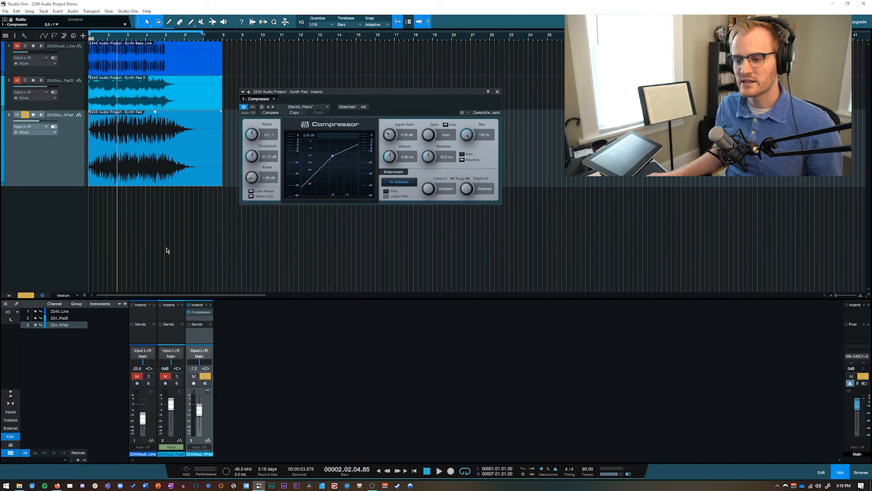
{"action": "key", "text": "comma"}
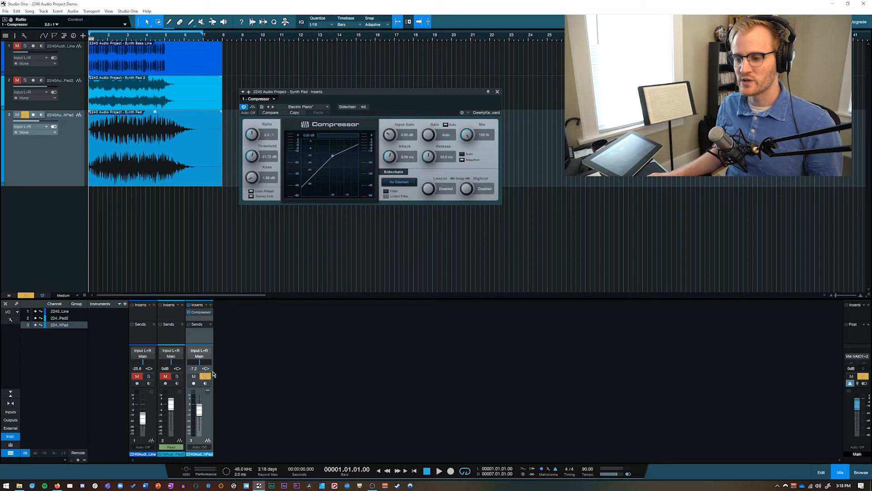
{"action": "left_click", "coordinate": [244, 107]}
- Play the uncompressed Synth Pad and raise its channel volume to about -6.8 dB, stopping playback once set
{"action": "key", "text": "space"}
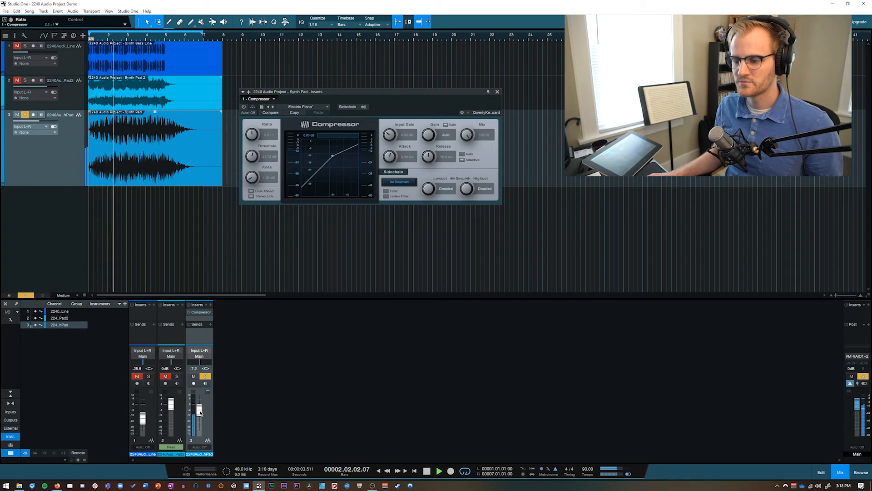
{"action": "left_click_drag", "start_coordinate": [200, 413], "coordinate": [200, 412]}
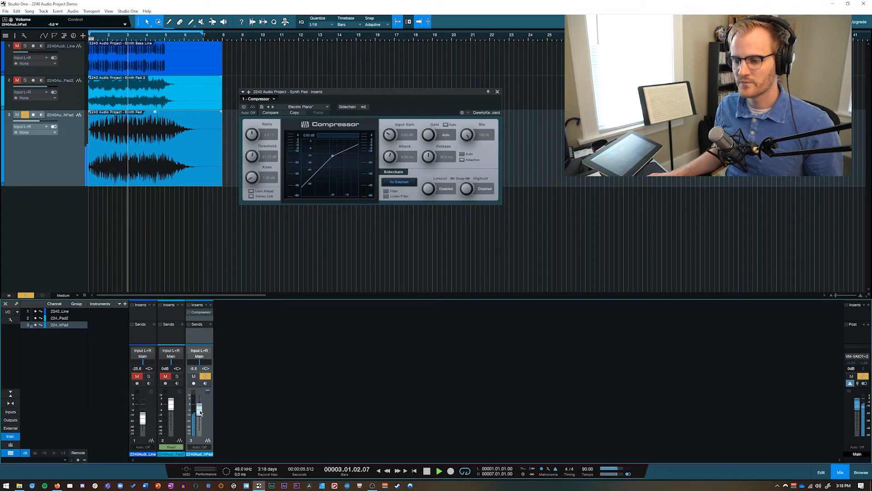
{"action": "key", "text": "space"}
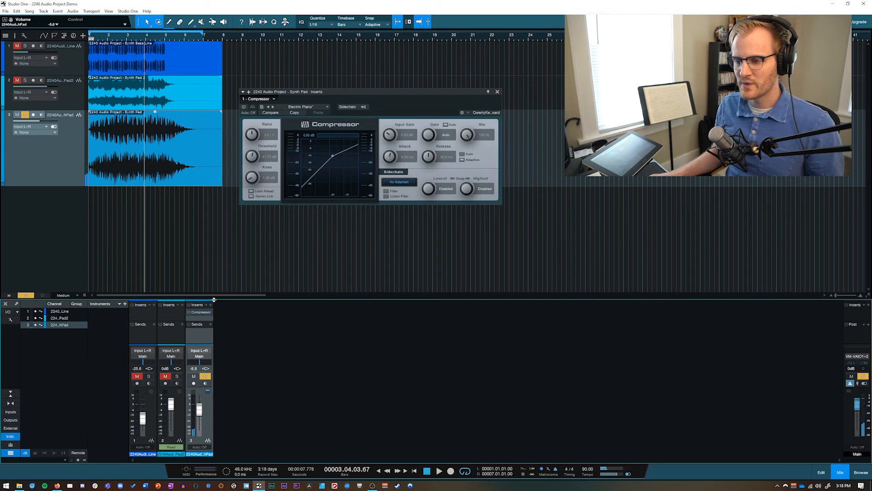
- Enlarge the mixer area and extend the channel fader section so the faders are taller
{"action": "left_click_drag", "start_coordinate": [214, 300], "coordinate": [213, 215]}
{"action": "left_click_drag", "start_coordinate": [194, 345], "coordinate": [203, 264]}
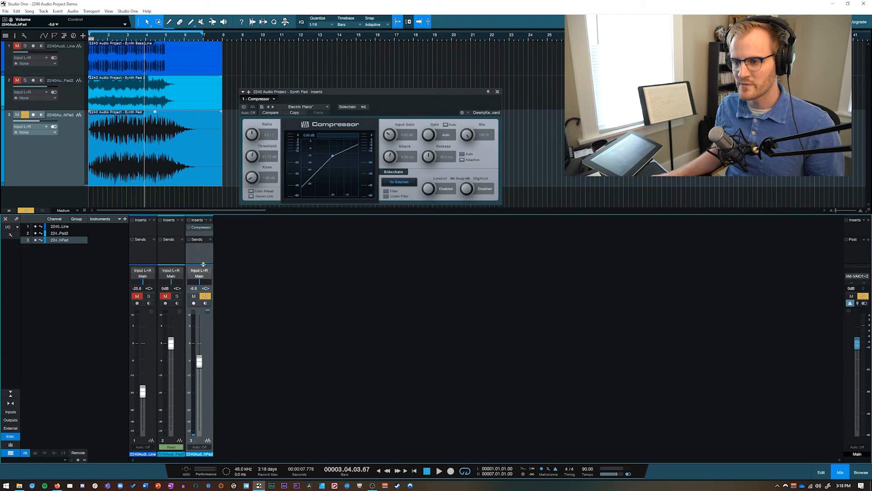
- Play the uncompressed Synth Pad, rewind to the song start, replay the opening bars and stop playback
{"action": "key", "text": "space"}
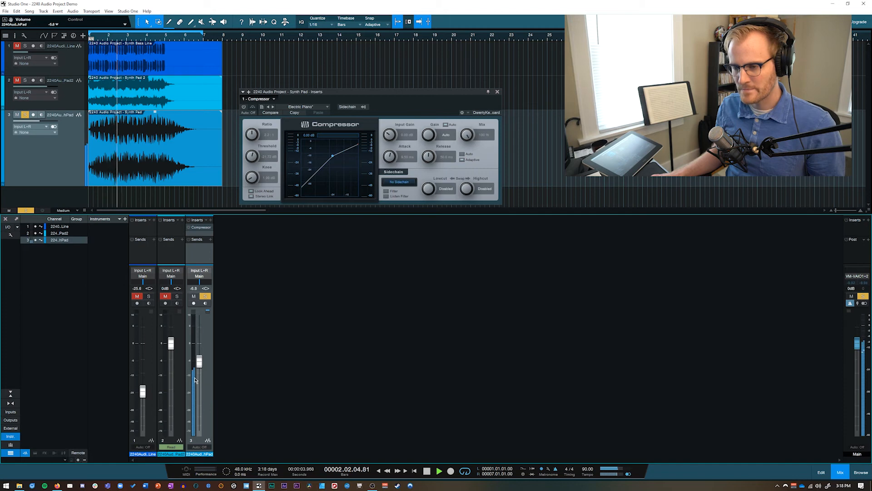
{"action": "key", "text": "space"}
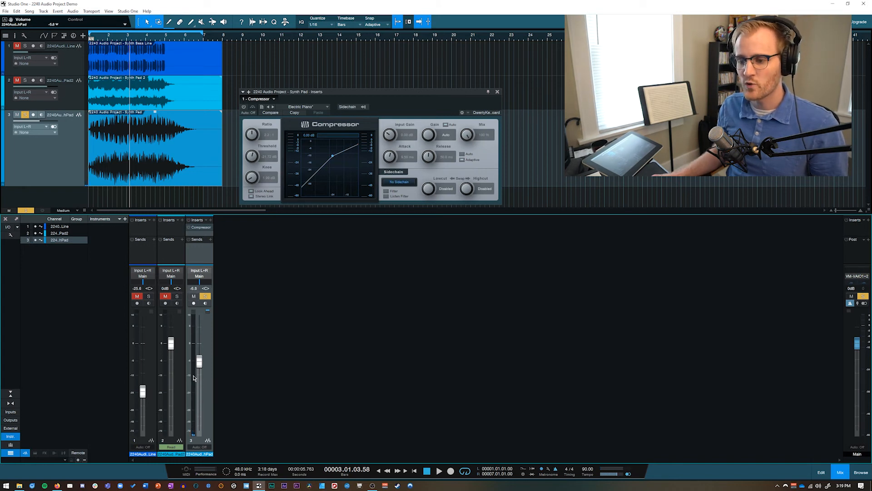
{"action": "key", "text": "comma"}
{"action": "key", "text": "space"}
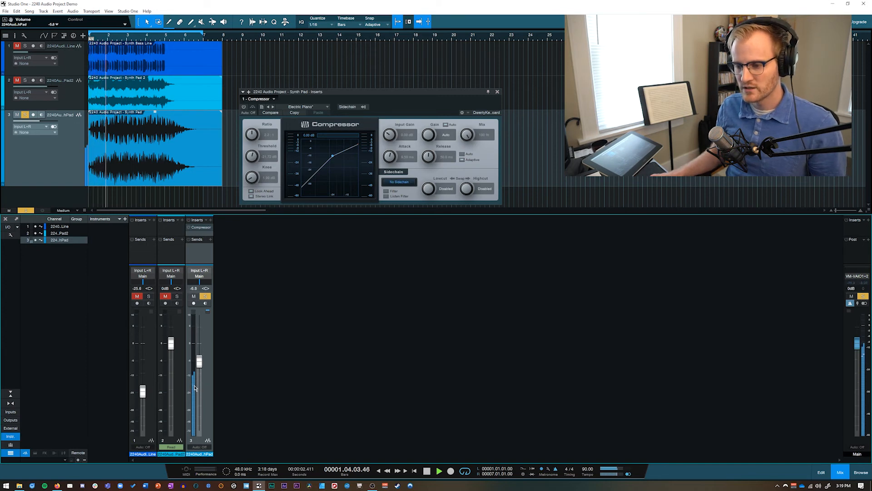
{"action": "key", "text": "space"}
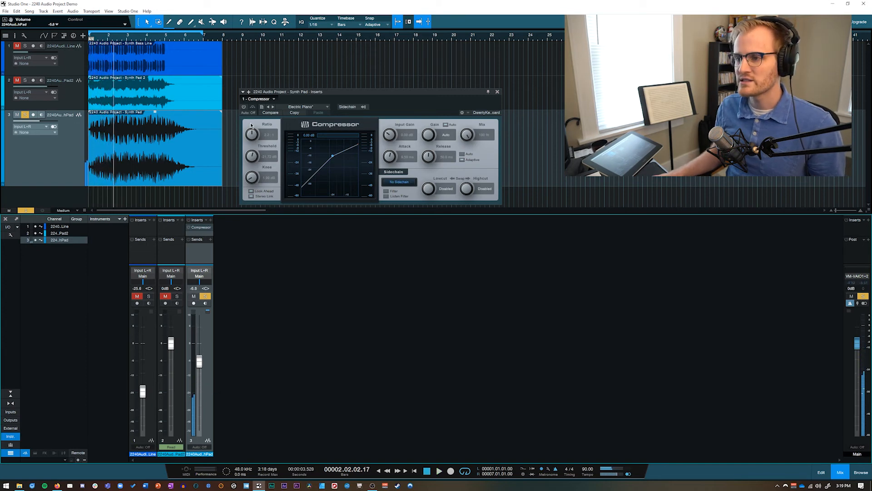
- Re-enable the Compressor on the Synth Pad and set its threshold to -20 dB, ratio to 4.0:1 and knee to 2.00 dB
{"action": "left_click", "coordinate": [243, 106]}
{"action": "left_click", "coordinate": [267, 156]}
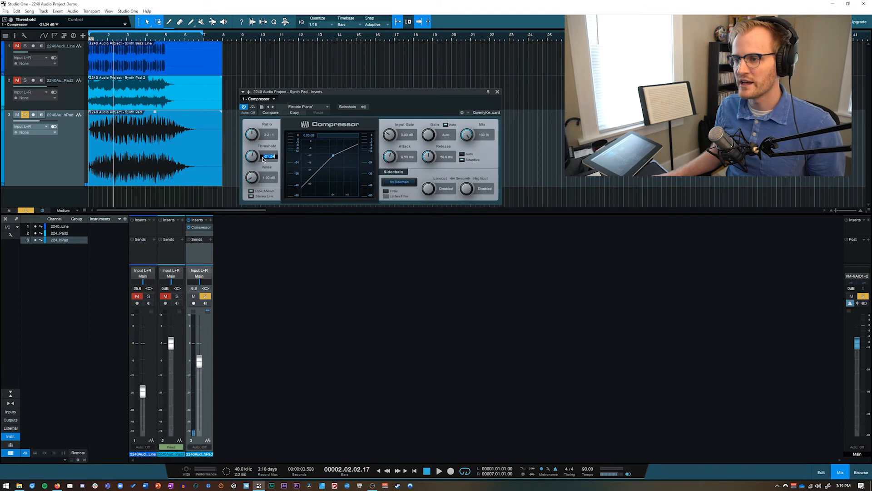
{"action": "type", "text": "-20"}
{"action": "key", "text": "Return"}
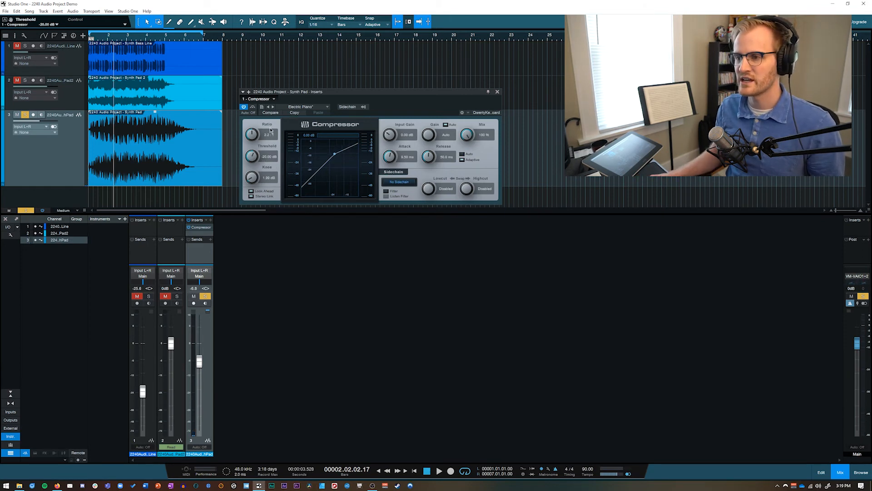
{"action": "left_click_drag", "start_coordinate": [253, 138], "coordinate": [252, 130]}
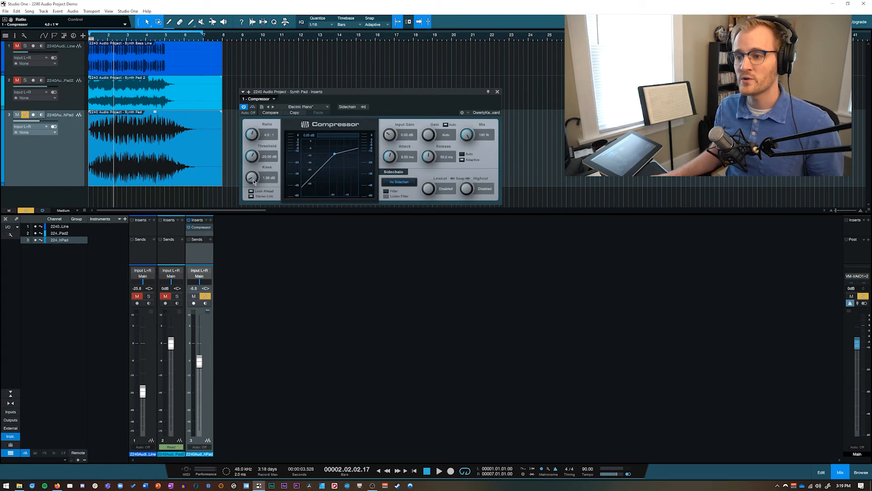
{"action": "left_click_drag", "start_coordinate": [249, 168], "coordinate": [241, 186]}
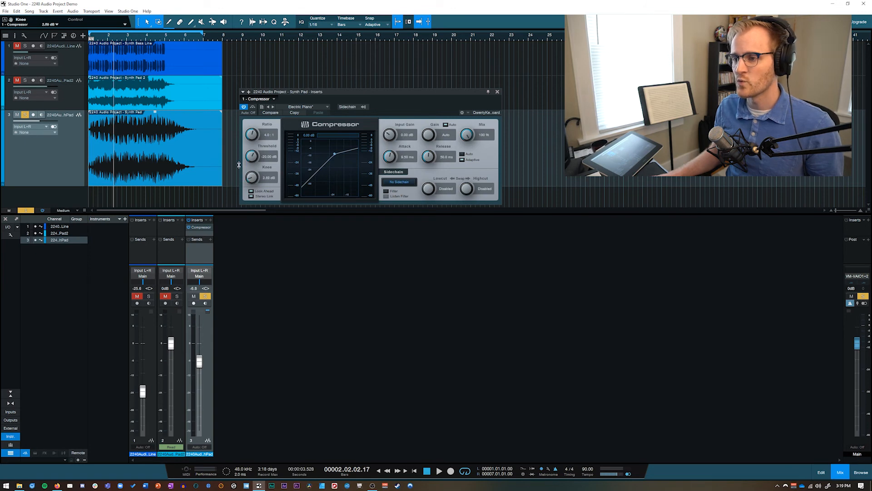
- Try a raised input gain on the Compressor and return it to 0.00 dB, repositioning the plug-in window
{"action": "left_click_drag", "start_coordinate": [351, 104], "coordinate": [349, 220]}
{"action": "left_click_drag", "start_coordinate": [389, 255], "coordinate": [389, 248]}
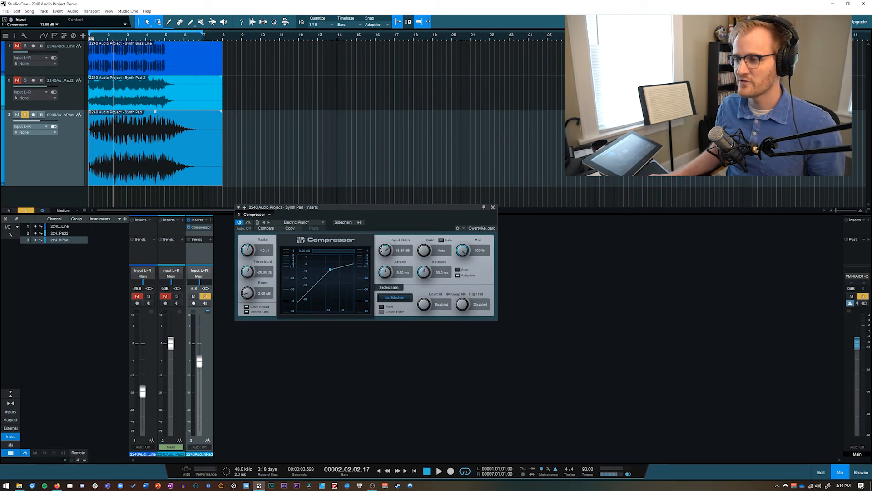
{"action": "left_click_drag", "start_coordinate": [385, 253], "coordinate": [380, 261]}
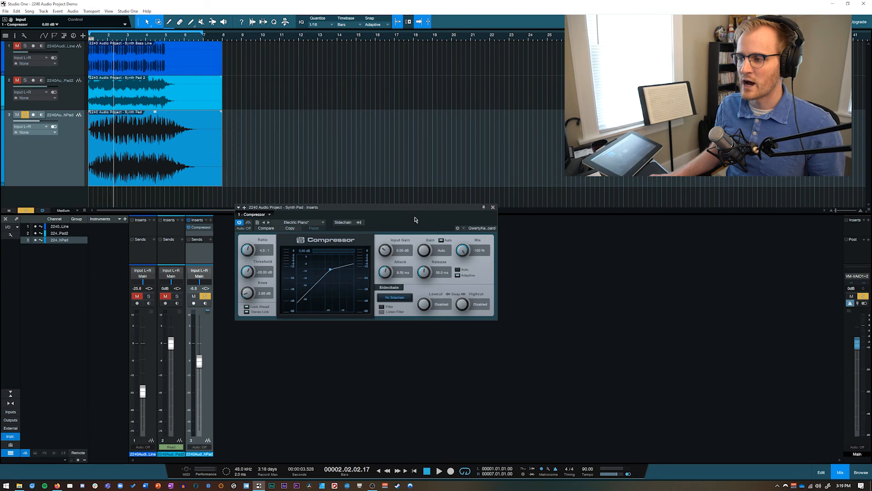
{"action": "left_click_drag", "start_coordinate": [409, 212], "coordinate": [408, 140]}
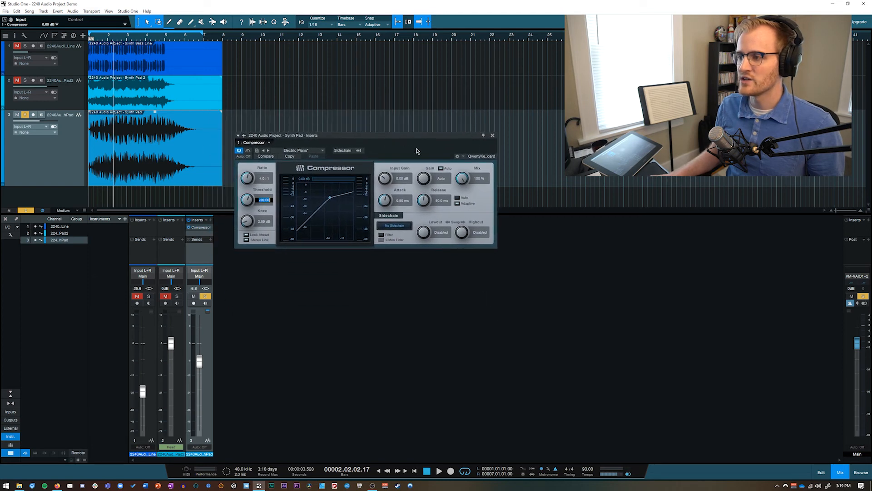
- Switch off the Compressor's automatic gain and set its make-up gain to 6.00 dB
{"action": "left_click", "coordinate": [441, 169]}
{"action": "mouse_move", "coordinate": [425, 182]}
{"action": "left_mouse_down"}
{"action": "mouse_move", "coordinate": [420, 168]}
{"action": "mouse_move", "coordinate": [420, 185]}
{"action": "left_mouse_up"}
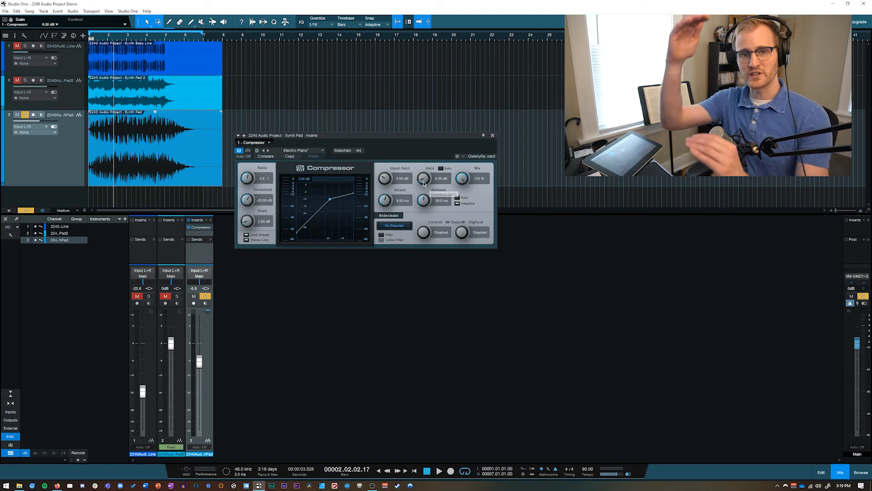
{"action": "left_click_drag", "start_coordinate": [424, 183], "coordinate": [418, 183]}
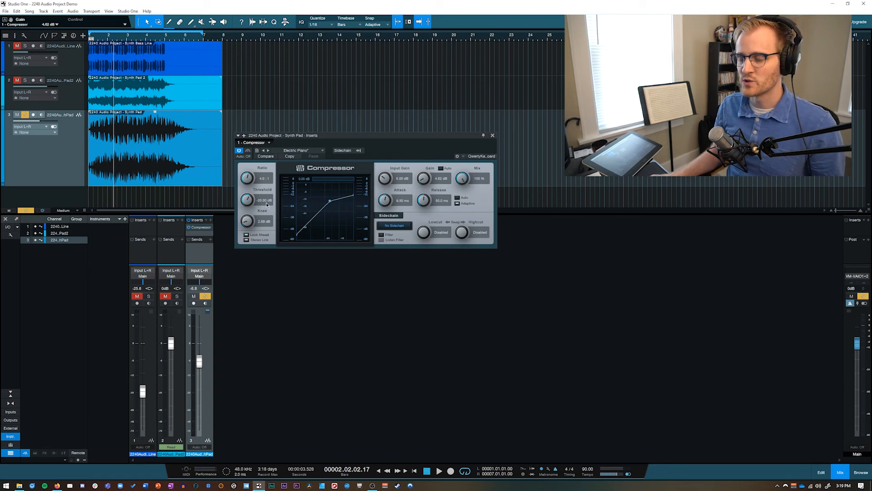
{"action": "left_click_drag", "start_coordinate": [427, 182], "coordinate": [418, 174]}
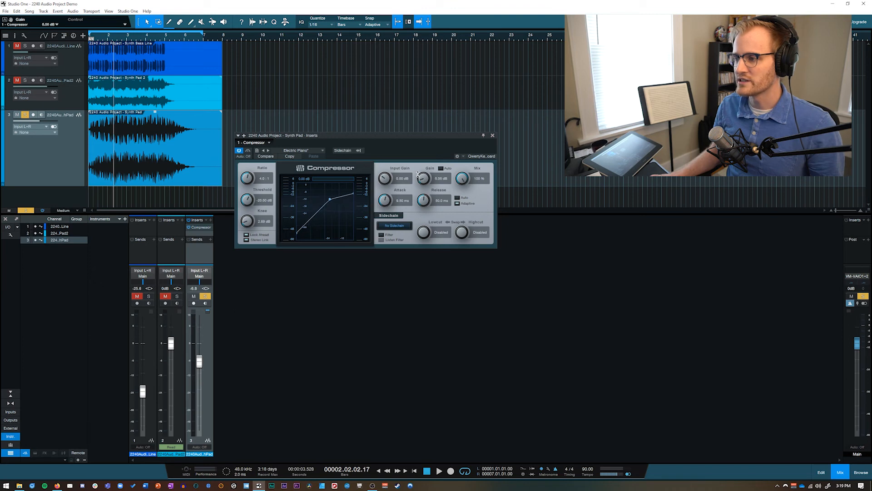
- Set the Compressor's attack to about 16 ms and play the compressed Synth Pad from the song start
{"action": "left_click_drag", "start_coordinate": [369, 138], "coordinate": [372, 138]}
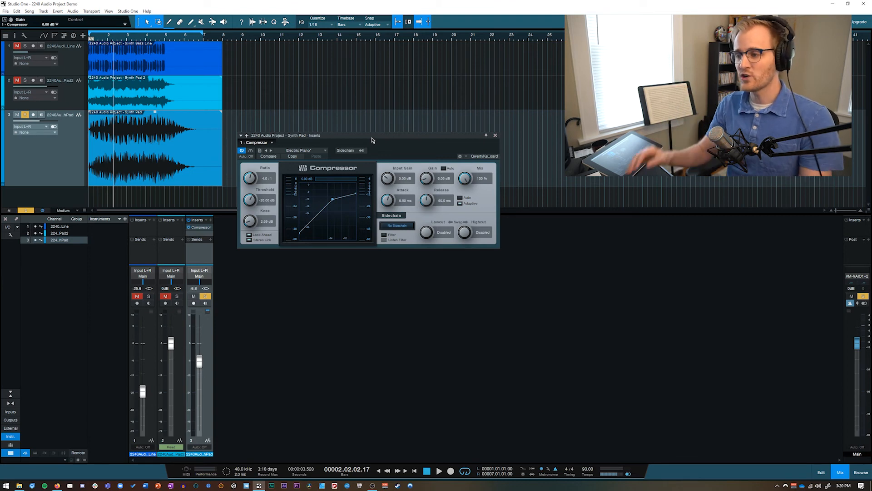
{"action": "left_click_drag", "start_coordinate": [388, 201], "coordinate": [388, 196]}
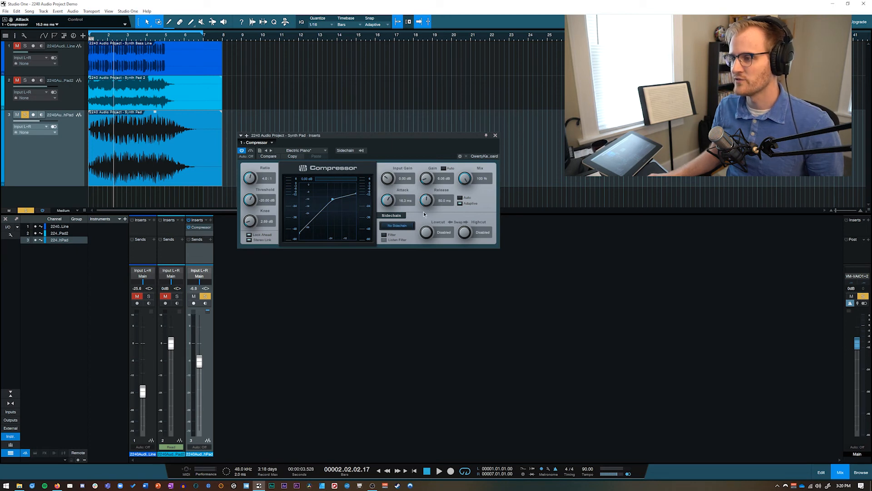
{"action": "key", "text": "space"}
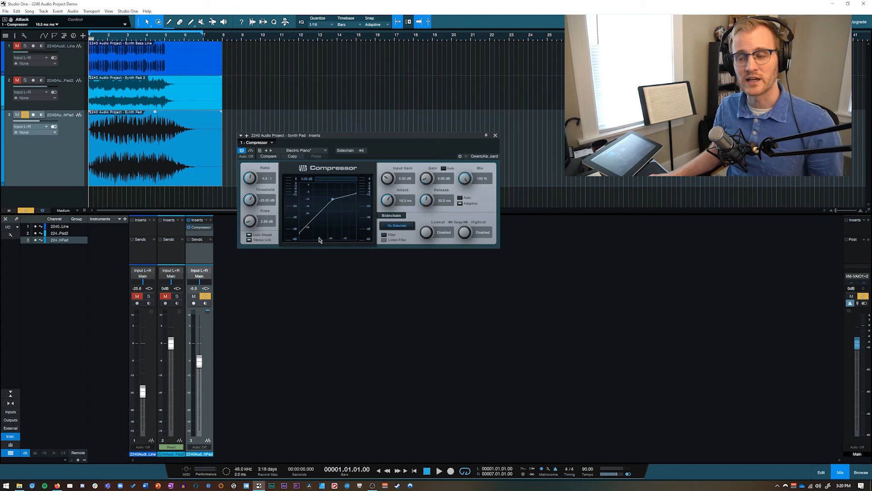
{"action": "key", "text": "space"}
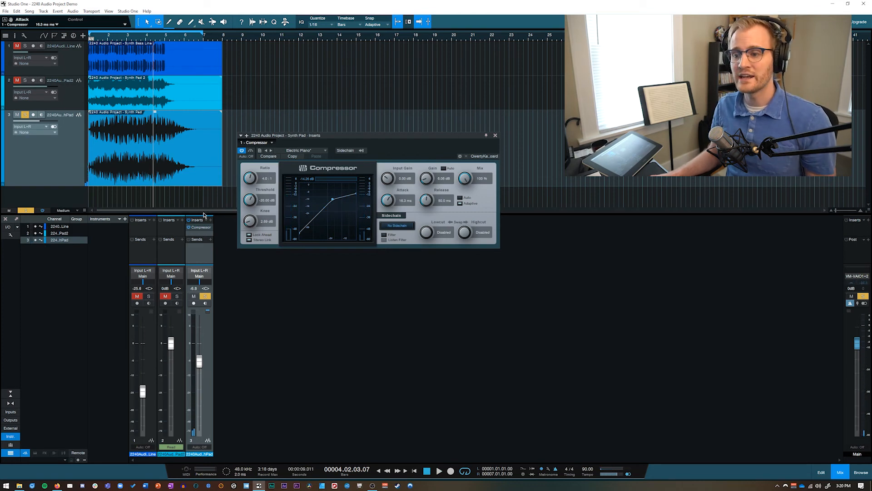
- Enlarge the arrangement area, bounce the Synth Pad event to a new track and increase the new track's height
{"action": "left_click_drag", "start_coordinate": [204, 214], "coordinate": [212, 304]}
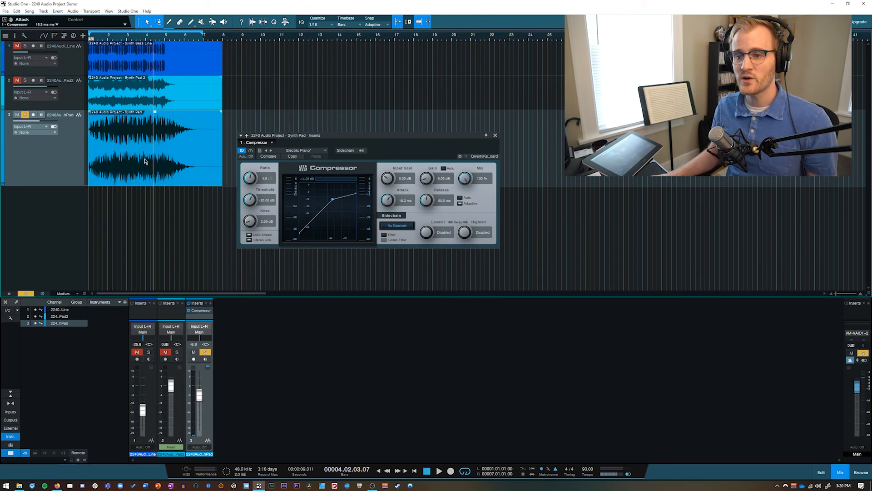
{"action": "right_click", "coordinate": [145, 161]}
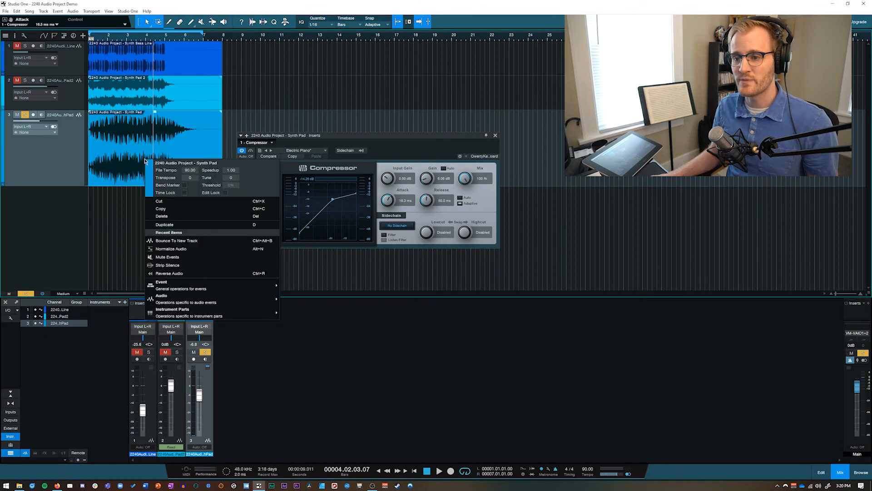
{"action": "left_click", "coordinate": [210, 245]}
{"action": "left_click_drag", "start_coordinate": [55, 221], "coordinate": [55, 278]}
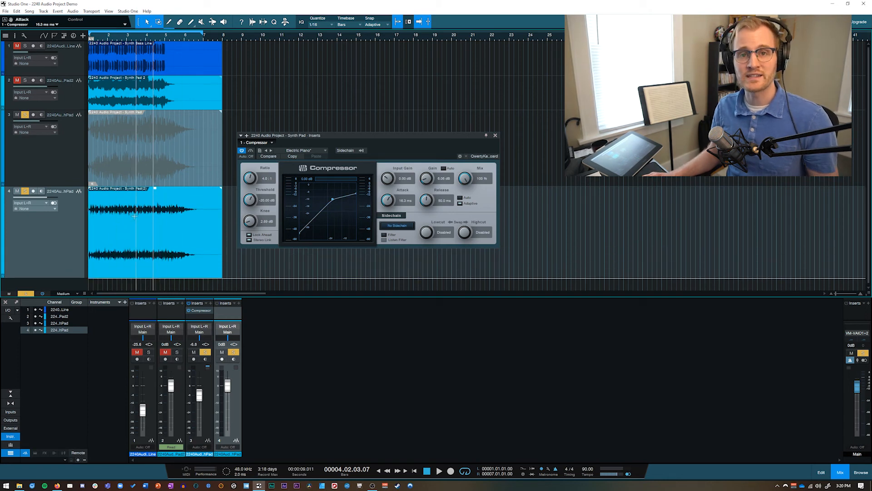
- Raise the Compressor's make-up gain to about 10.6 dB and return the playback cursor to the song start
{"action": "left_click_drag", "start_coordinate": [425, 179], "coordinate": [424, 172]}
{"action": "left_click", "coordinate": [65, 233]}
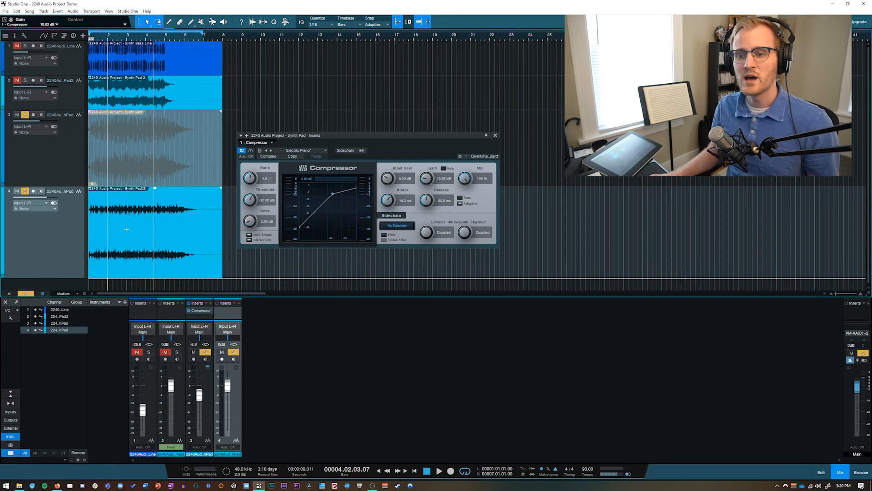
{"action": "left_click", "coordinate": [131, 285]}
{"action": "key", "text": "Home"}
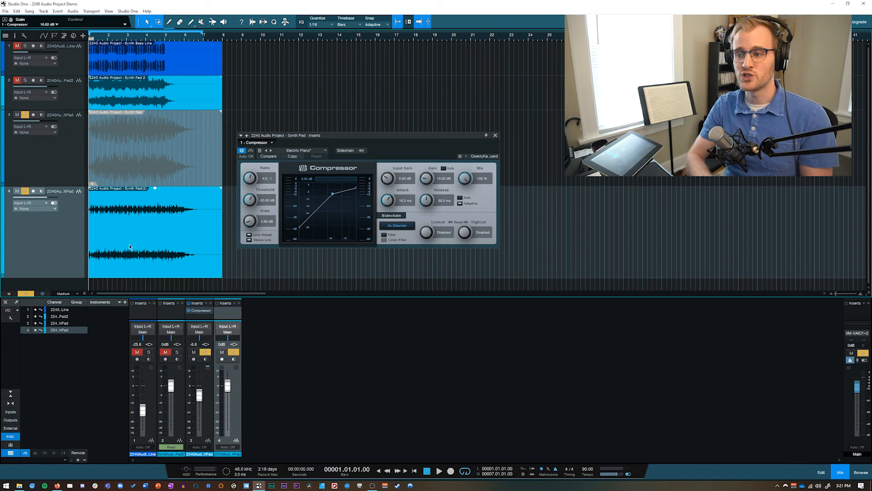
{"action": "left_click_drag", "start_coordinate": [350, 137], "coordinate": [345, 129]}
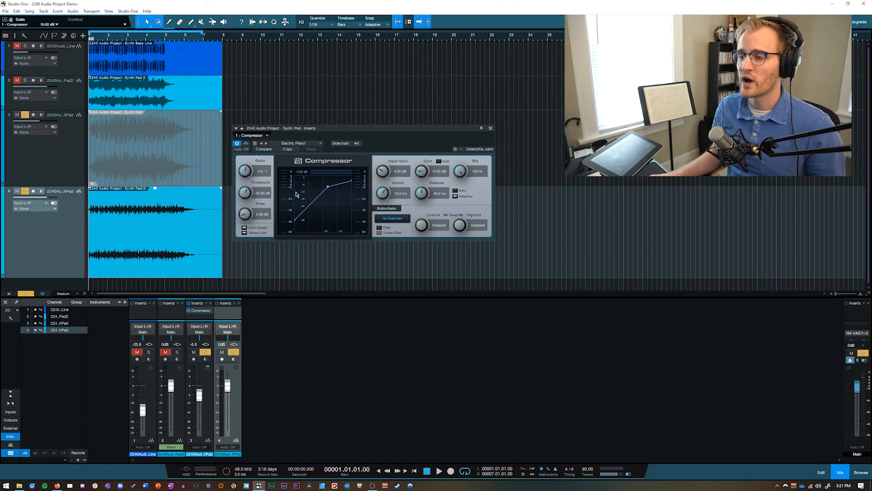
{"action": "left_click_drag", "start_coordinate": [348, 131], "coordinate": [346, 134]}
{"action": "left_click", "coordinate": [54, 246]}
{"action": "left_click", "coordinate": [58, 138]}
{"action": "left_click", "coordinate": [74, 263]}
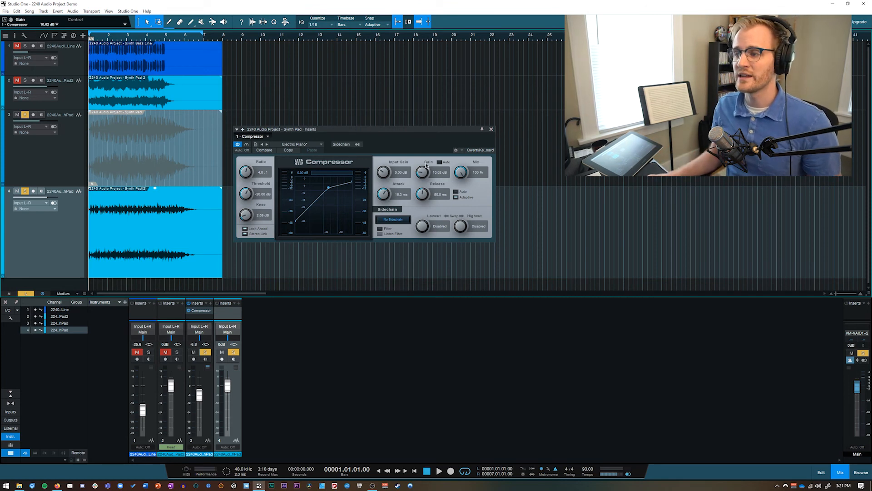
- Close the Compressor window, enlarge the mixer area and set the track height to Normal
{"action": "left_click", "coordinate": [491, 129]}
{"action": "left_click_drag", "start_coordinate": [452, 298], "coordinate": [452, 246]}
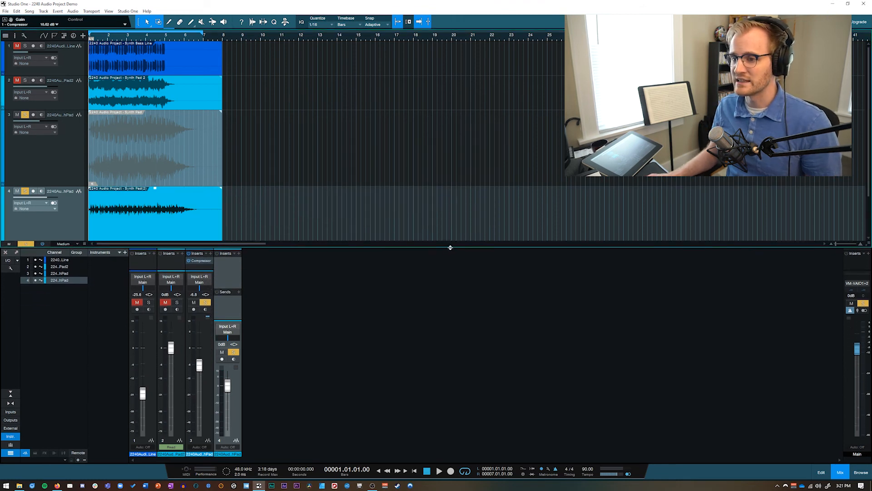
{"action": "left_click", "coordinate": [84, 245]}
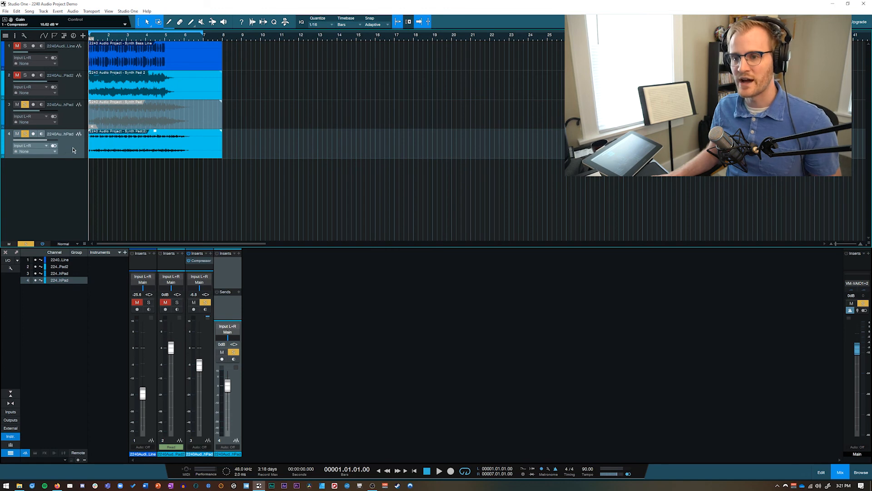
- Undo the bounce to a new track and the last gain change, and play the Synth Pad briefly
{"action": "key", "text": "ctrl+z"}
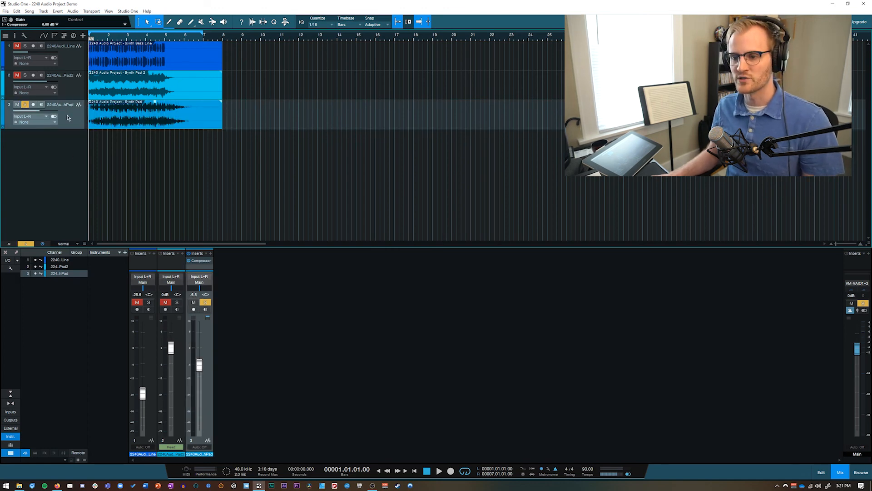
{"action": "key", "text": "space"}
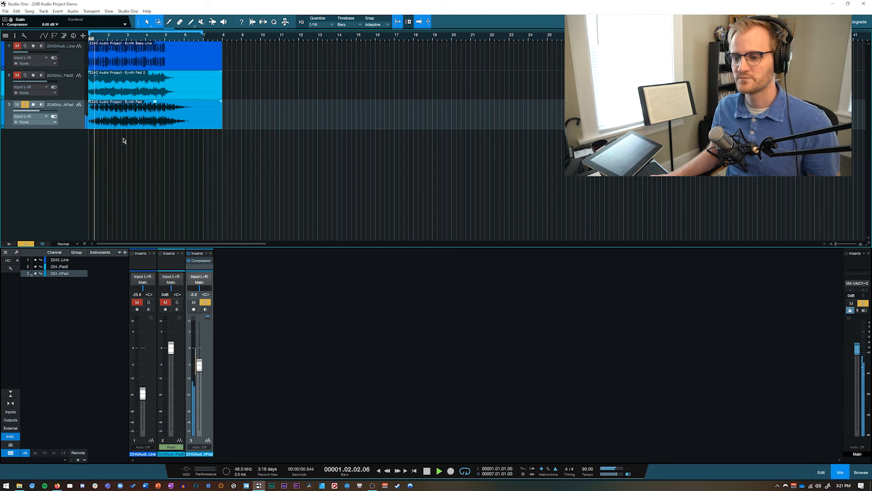
{"action": "key", "text": "space"}
- Extend the insert and send area of the mixer channels and insert a PreSonus Limiter on the Main output channel
{"action": "left_click_drag", "start_coordinate": [854, 291], "coordinate": [853, 306]}
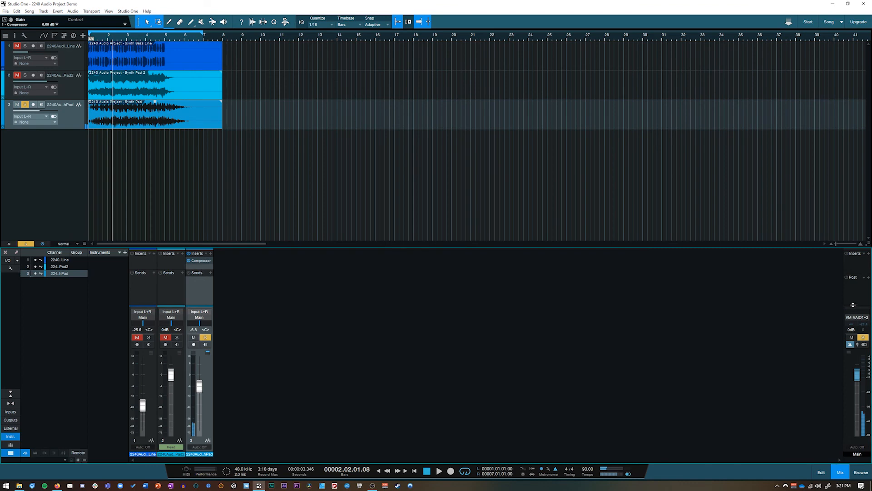
{"action": "left_click", "coordinate": [854, 266]}
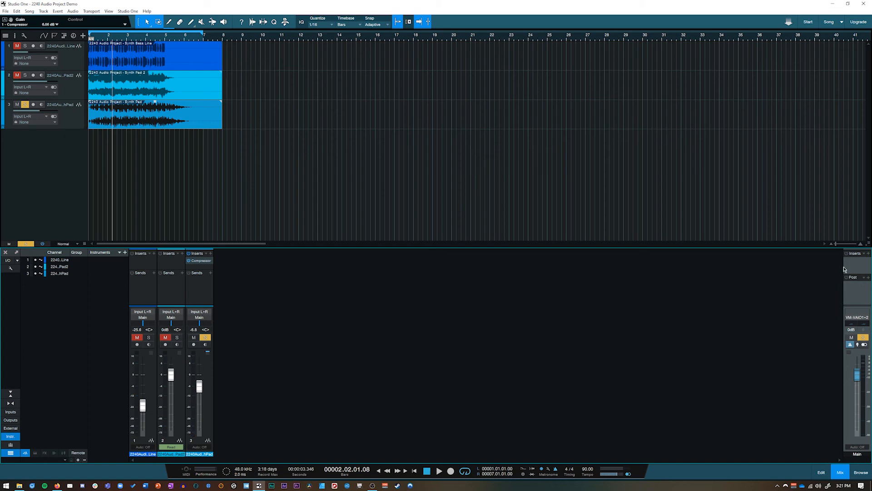
{"action": "left_click", "coordinate": [869, 255]}
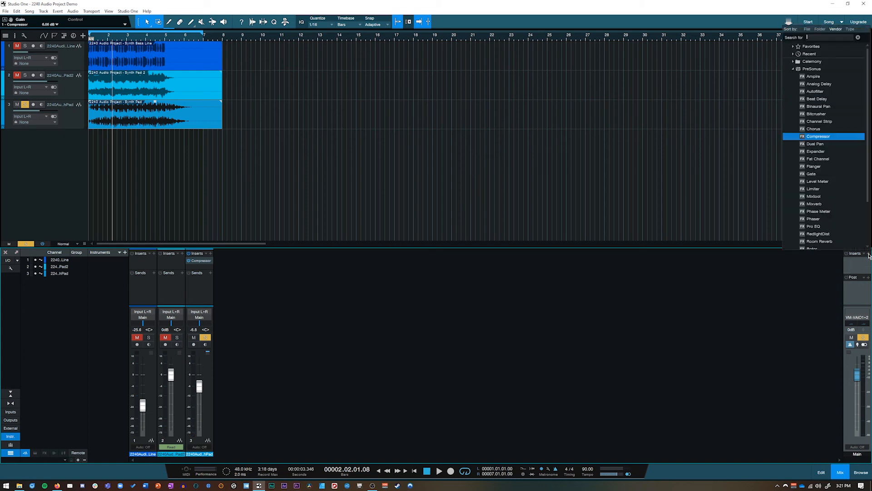
{"action": "scroll", "coordinate": [831, 204], "scroll_direction": "down", "scroll_amount": 1}
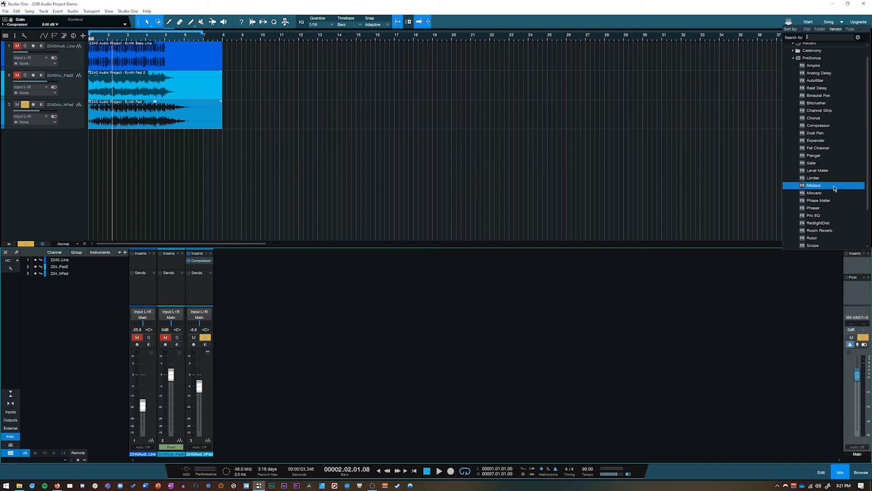
{"action": "left_click", "coordinate": [832, 179]}
- Reposition the Limiter window and try out its Input, Ceiling, Threshold and Release knobs
{"action": "left_click_drag", "start_coordinate": [333, 131], "coordinate": [371, 125]}
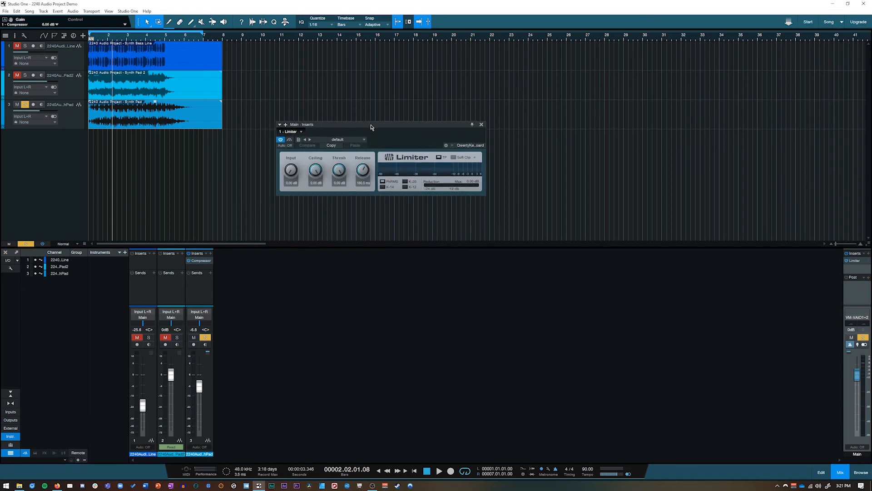
{"action": "left_click_drag", "start_coordinate": [286, 173], "coordinate": [315, 179]}
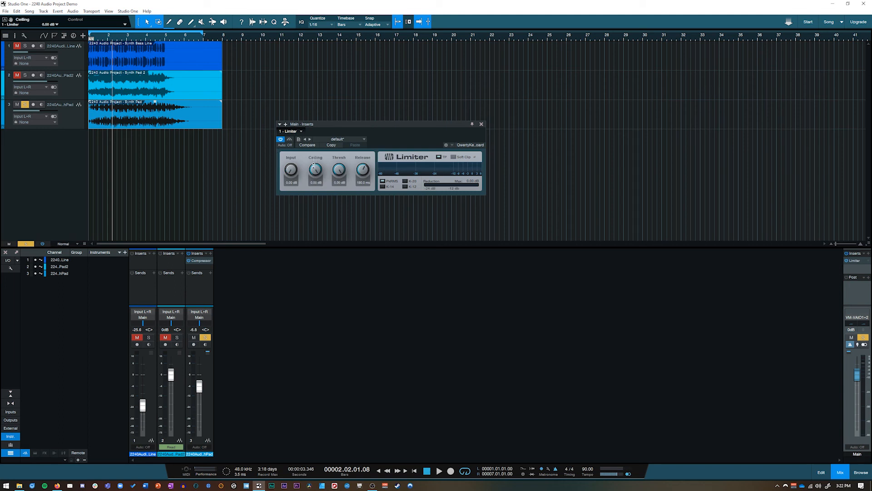
{"action": "left_click_drag", "start_coordinate": [345, 172], "coordinate": [368, 137]}
{"action": "left_click_drag", "start_coordinate": [365, 149], "coordinate": [365, 176]}
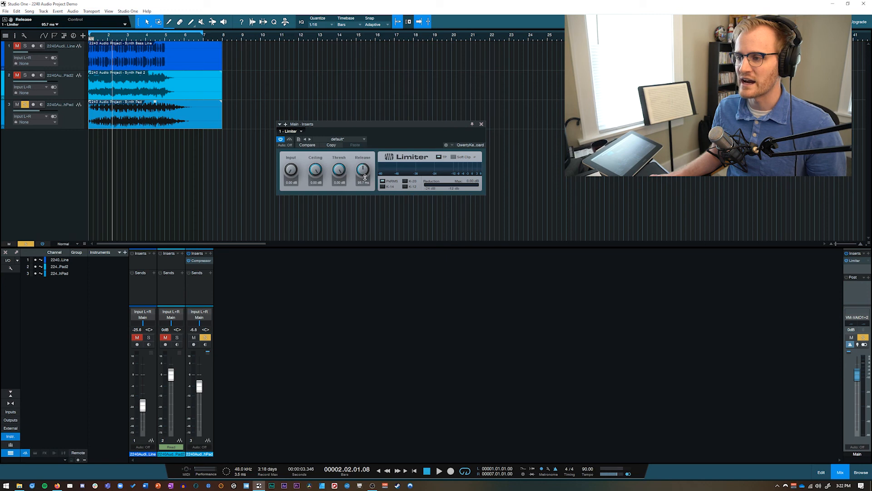
- Load the Limiter's "- 1 db limiting" preset and replace it with the "Extreme Gain" preset
{"action": "left_click", "coordinate": [347, 140]}
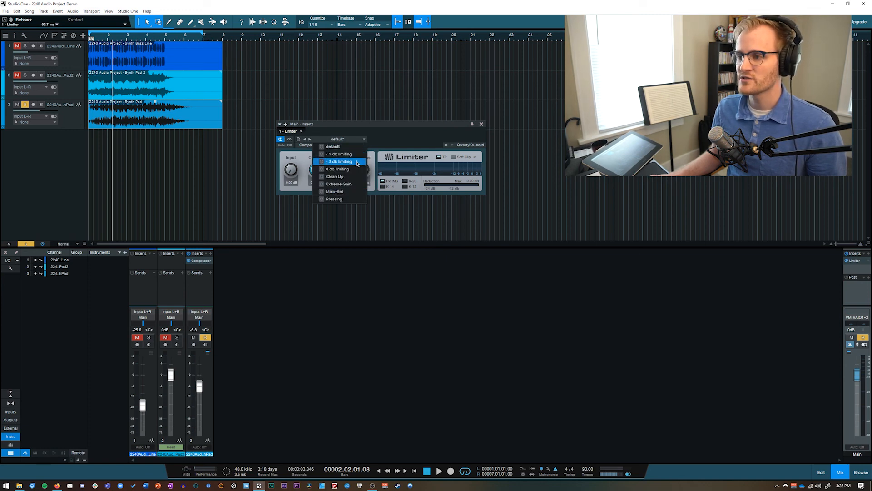
{"action": "left_click", "coordinate": [349, 154]}
{"action": "left_click", "coordinate": [387, 143]}
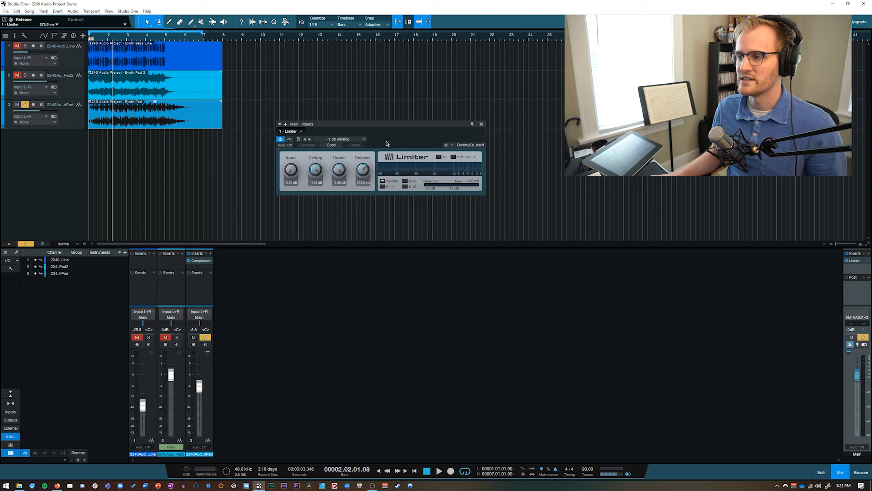
{"action": "left_click", "coordinate": [348, 141]}
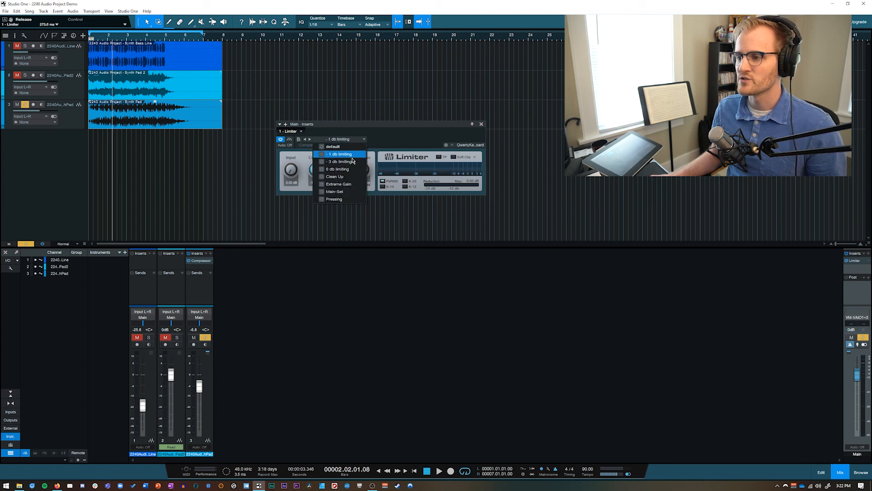
{"action": "left_click", "coordinate": [353, 185]}
{"action": "left_click", "coordinate": [296, 182]}
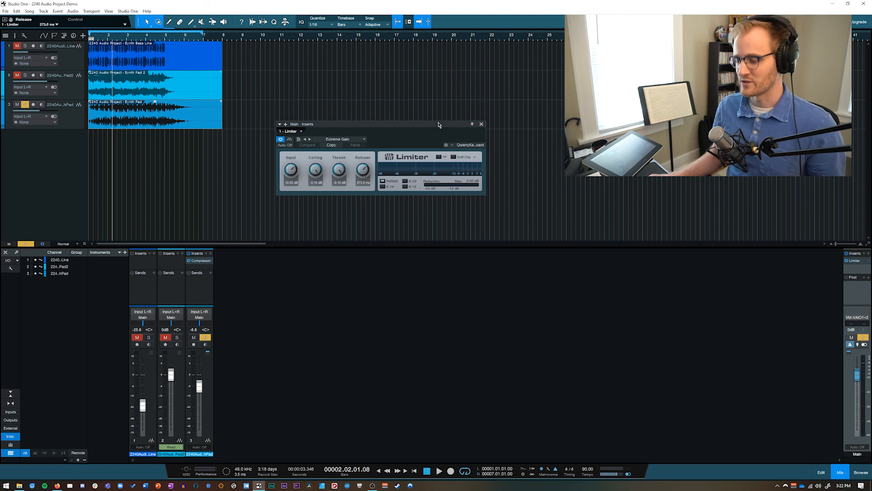
- Play the Synth Pad from the song start to hear the "Extreme Gain" preset, and stop playback
{"action": "key", "text": "Home"}
{"action": "key", "text": "space"}
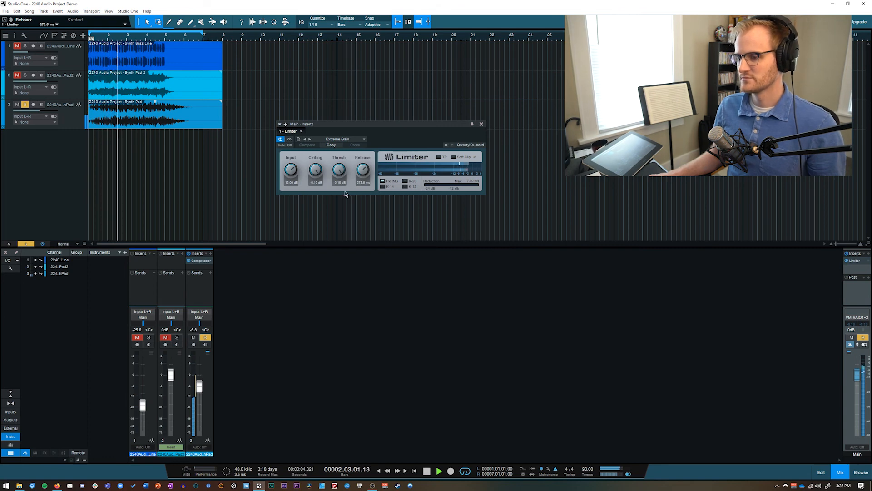
{"action": "key", "text": "space"}
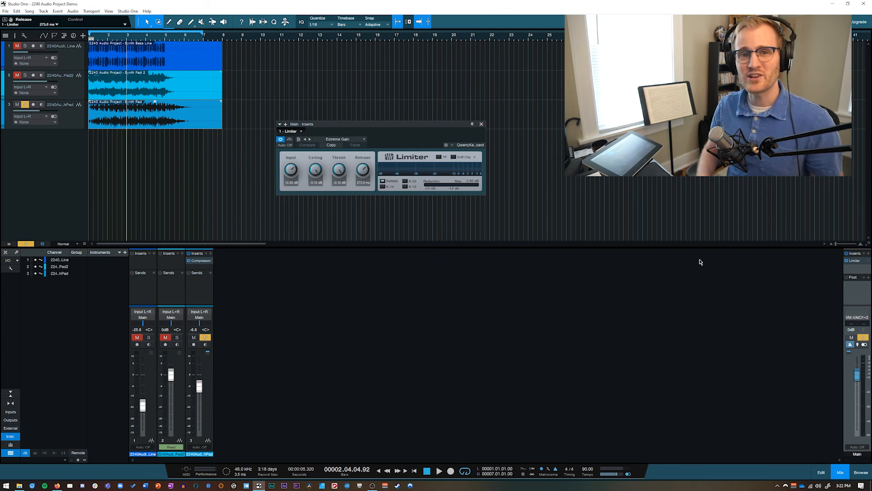
- Replay from the song start, switch the Limiter to the "Pressing" preset during playback, and stop
{"action": "key", "text": "Home"}
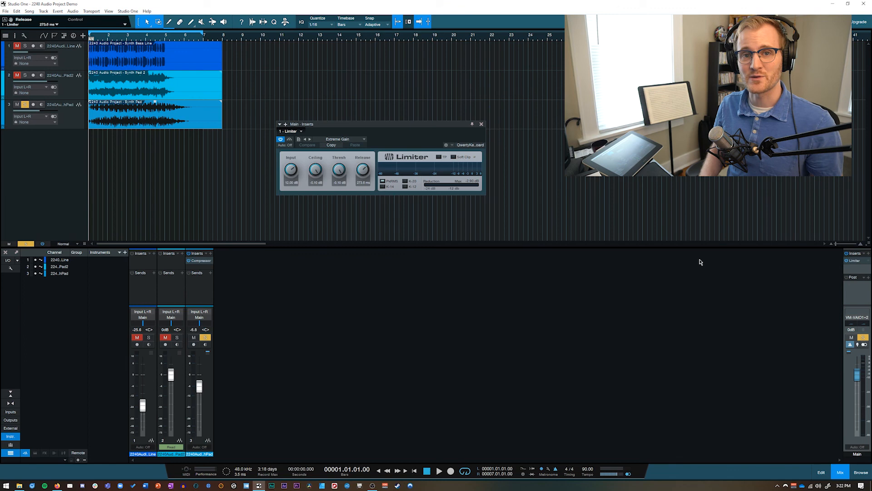
{"action": "key", "text": "space"}
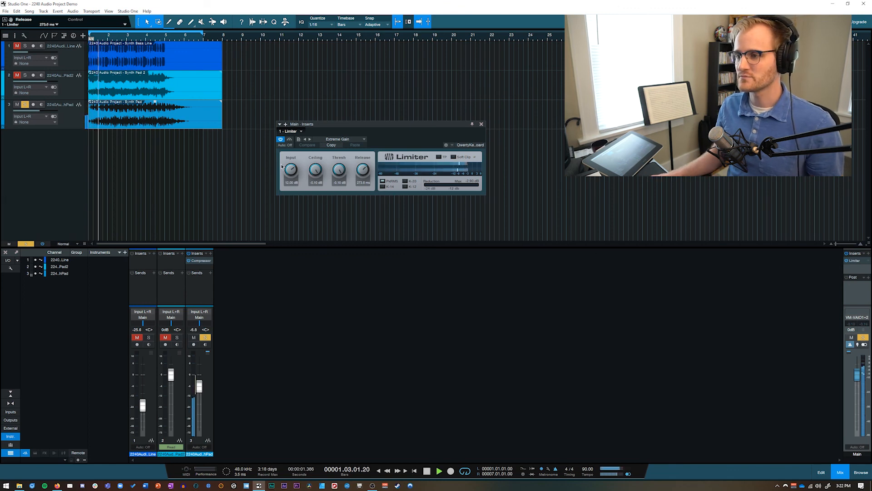
{"action": "left_click", "coordinate": [350, 141]}
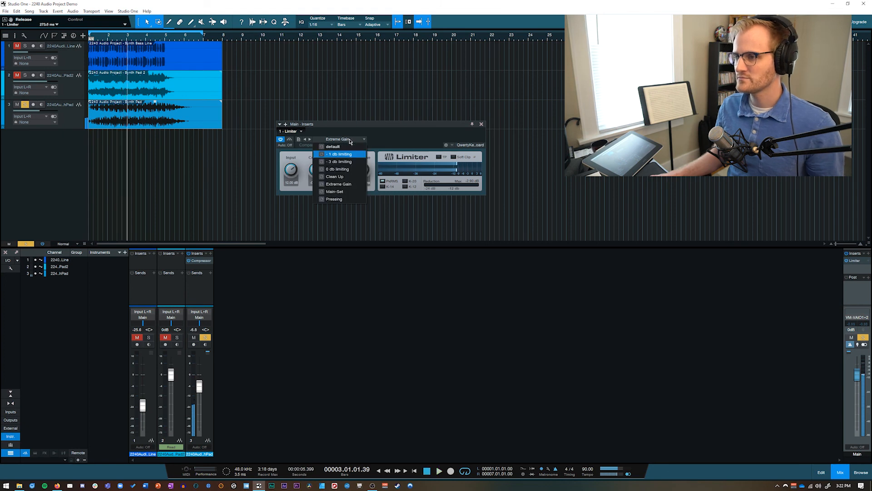
{"action": "left_click", "coordinate": [349, 199]}
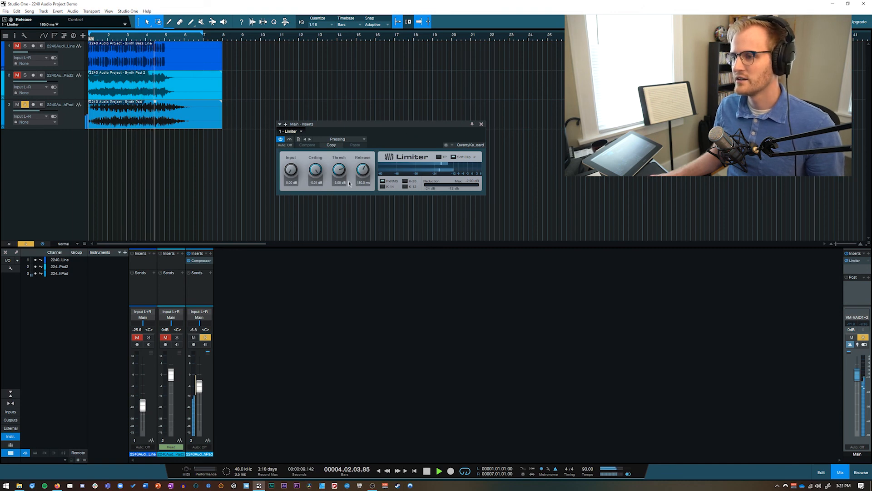
{"action": "key", "text": "space"}
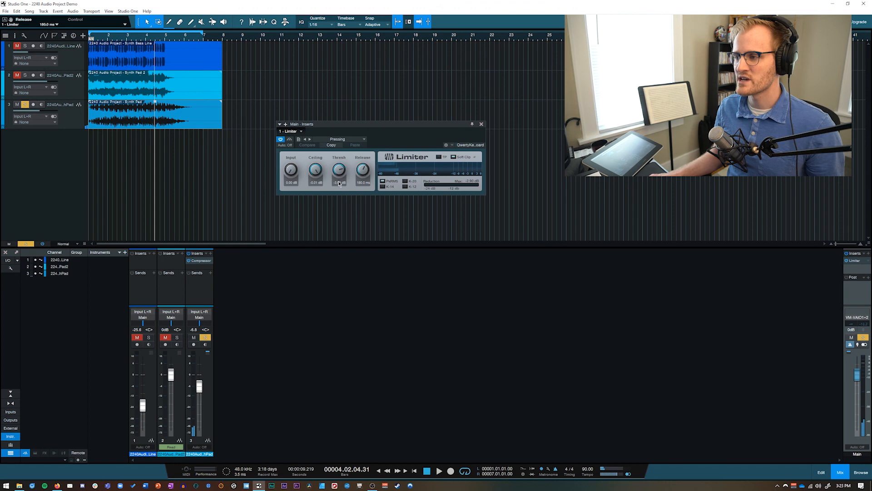
- Reset the Limiter to its default preset and move its window slightly higher
{"action": "left_click", "coordinate": [331, 140]}
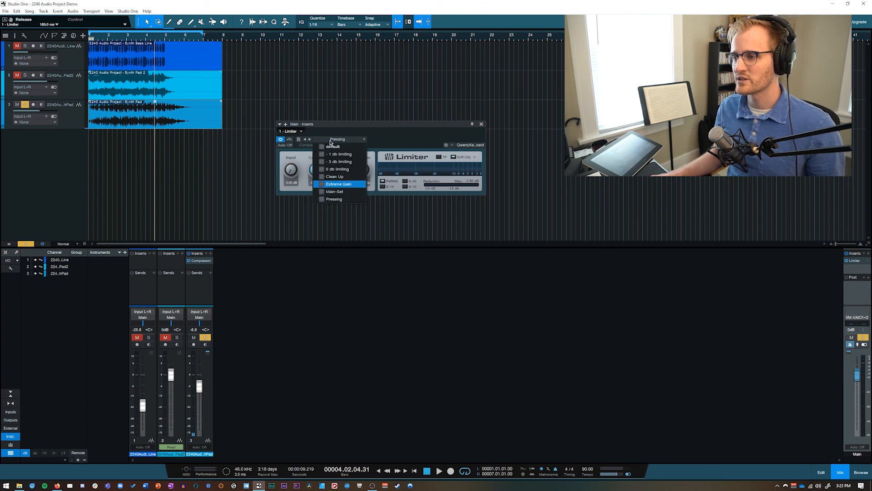
{"action": "left_click", "coordinate": [303, 161]}
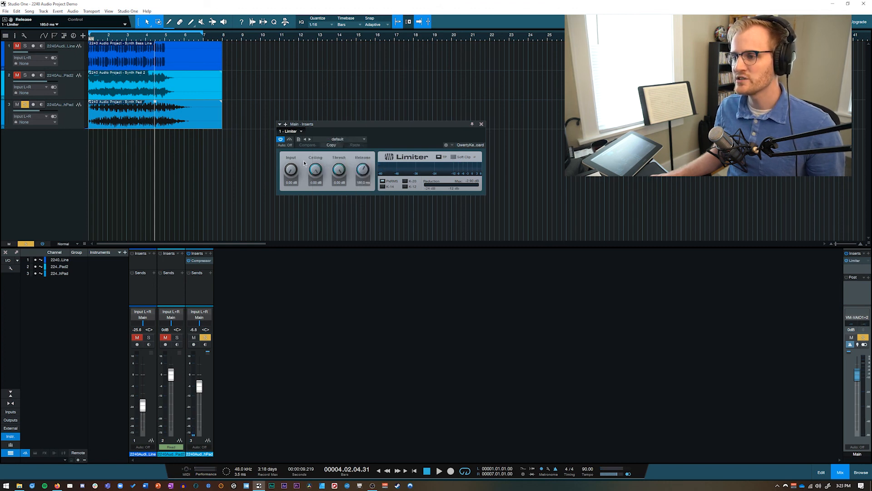
{"action": "left_click_drag", "start_coordinate": [422, 128], "coordinate": [415, 108]}
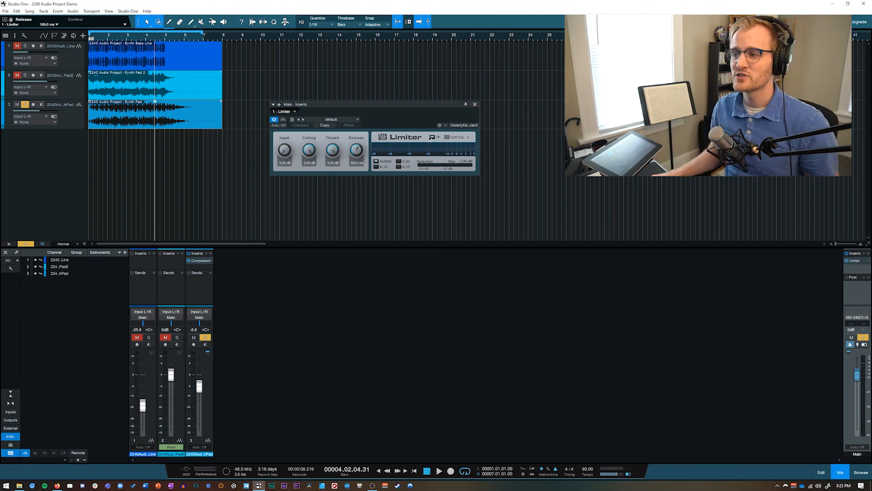
- Set both the threshold and the ceiling of the Limiter to -1 dB
{"action": "left_click", "coordinate": [333, 163]}
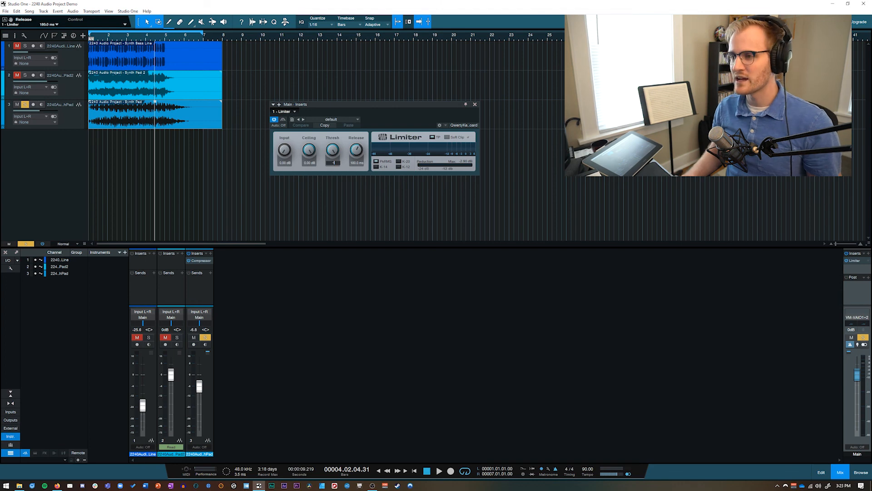
{"action": "key", "text": "Return"}
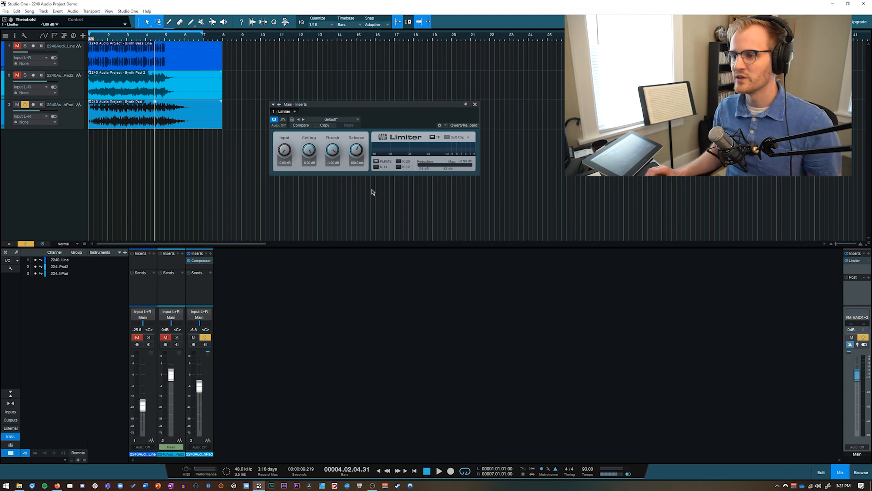
{"action": "left_click", "coordinate": [308, 163]}
{"action": "type", "text": "-1"}
{"action": "key", "text": "Return"}
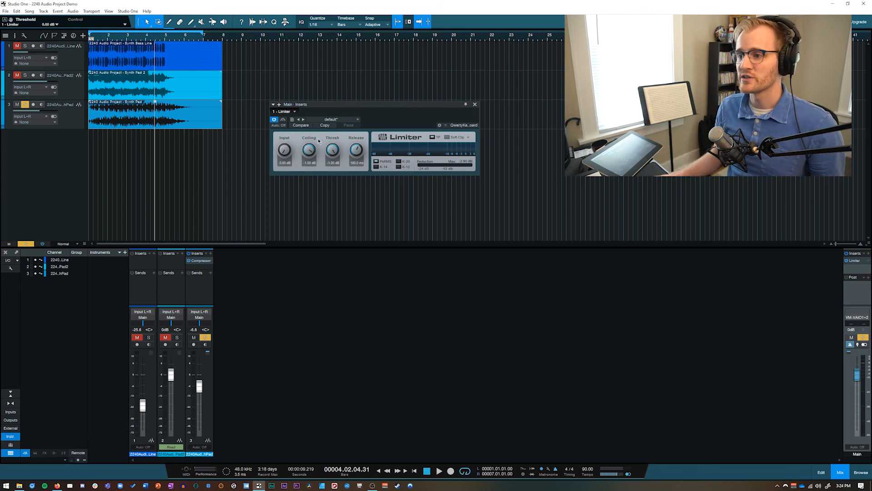
- Raise the Limiter's input gain to about 6 dB
{"action": "left_click_drag", "start_coordinate": [351, 109], "coordinate": [350, 112]}
{"action": "left_click", "coordinate": [332, 165]}
{"action": "left_click", "coordinate": [284, 156]}
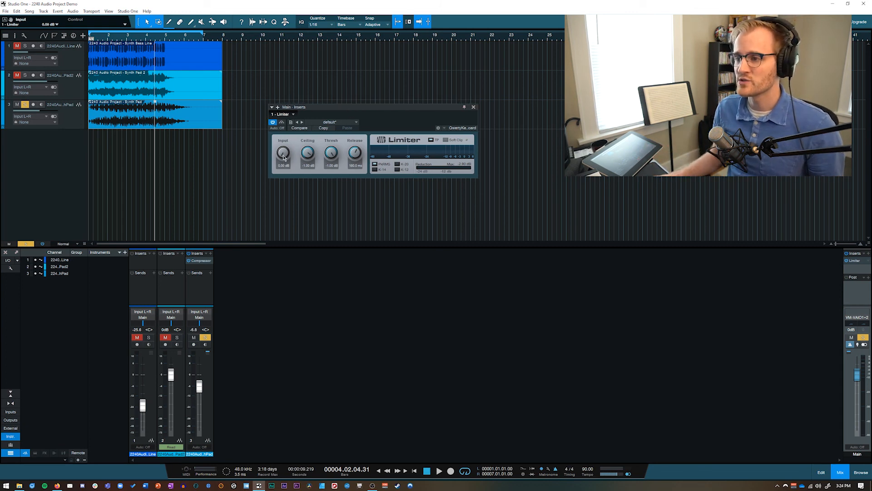
{"action": "left_click_drag", "start_coordinate": [281, 150], "coordinate": [279, 138]}
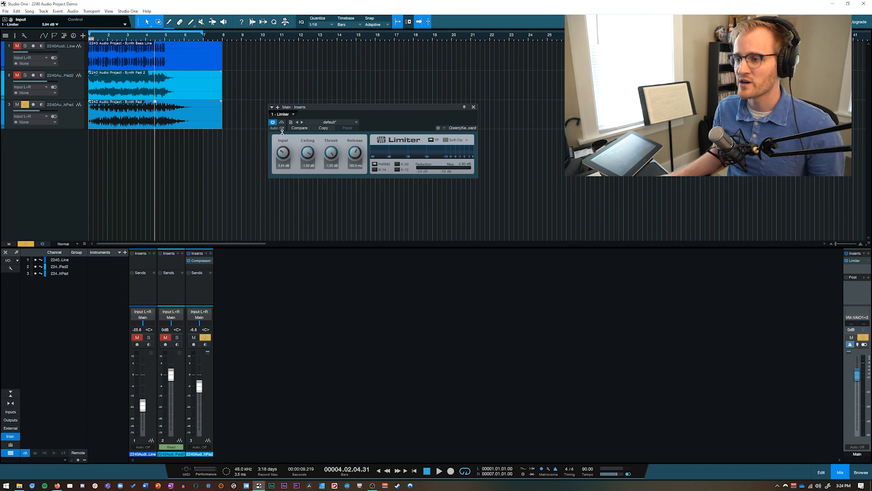
- Play from the song start, bypassing and re-enabling the Limiter to compare the sound, and stop playback
{"action": "key", "text": "comma"}
{"action": "key", "text": "space"}
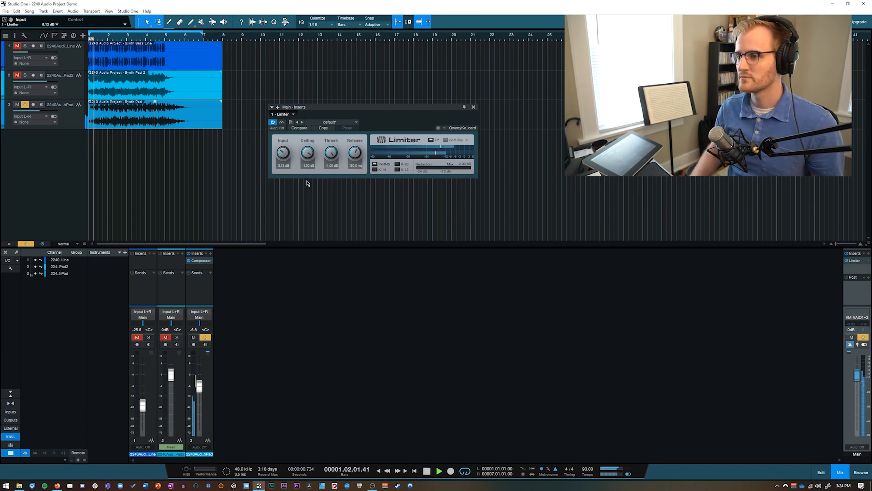
{"action": "left_click", "coordinate": [273, 122]}
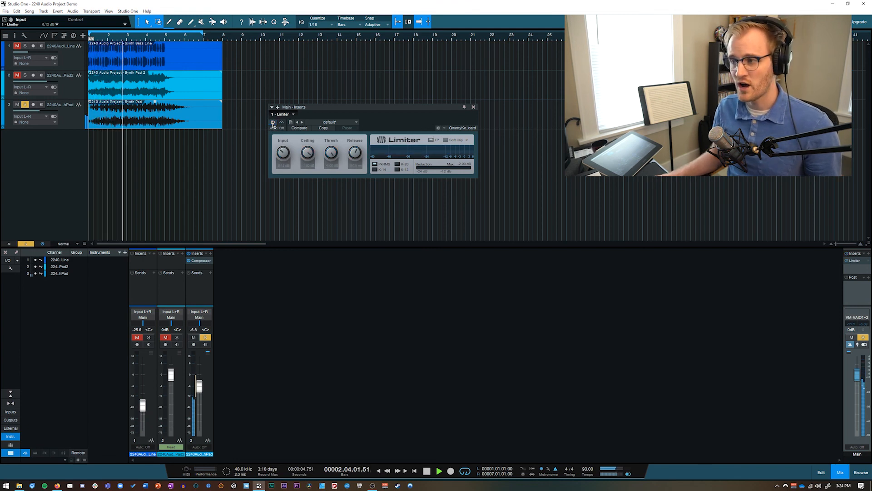
{"action": "left_click", "coordinate": [272, 122]}
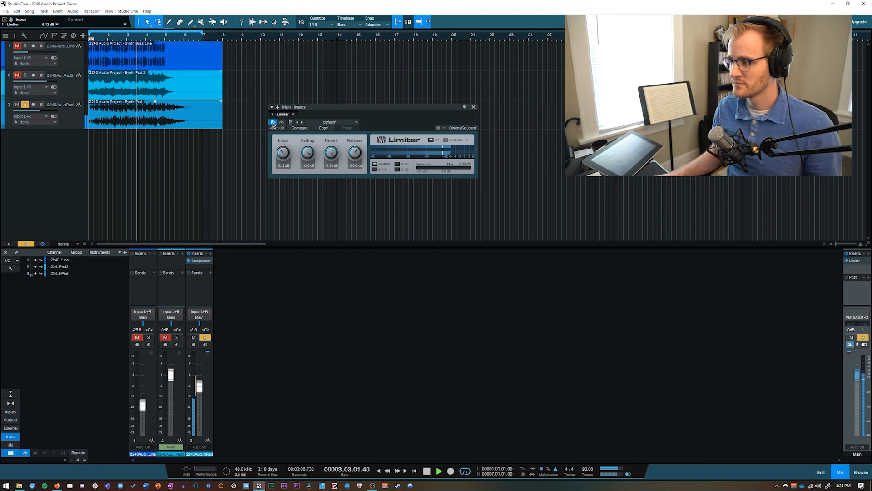
{"action": "key", "text": "space"}
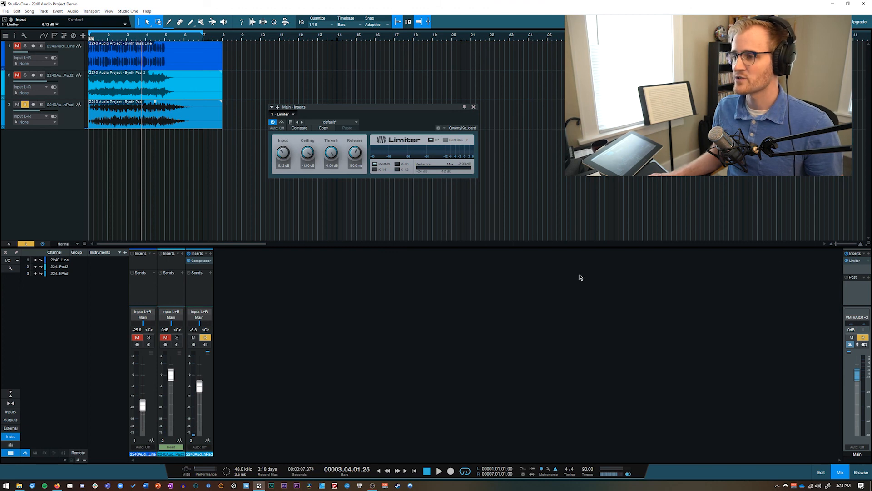
- Raise the Limiter's input gain to about 13.6 dB and play the Synth Pad briefly to hear it
{"action": "left_click_drag", "start_coordinate": [286, 142], "coordinate": [284, 143]}
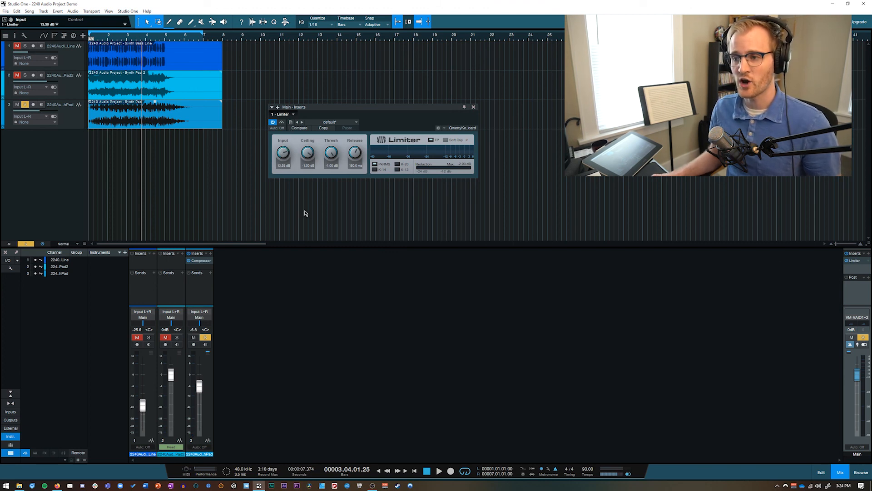
{"action": "key", "text": "space"}
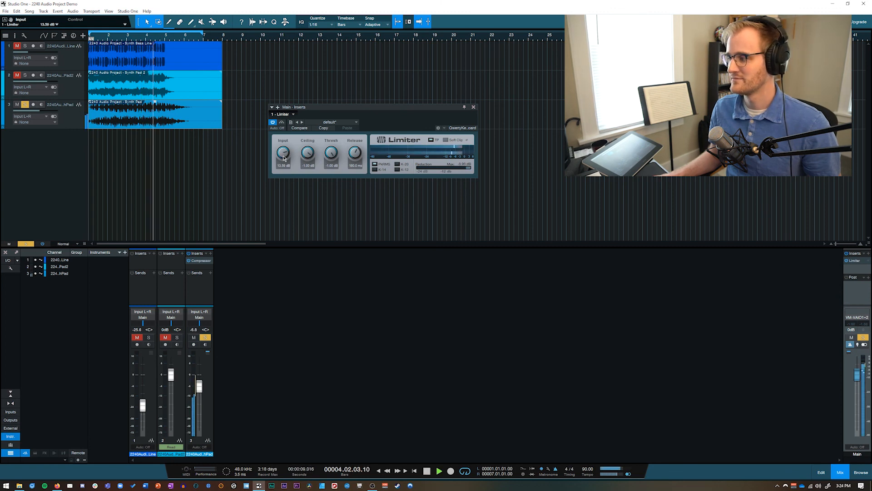
{"action": "key", "text": "space"}
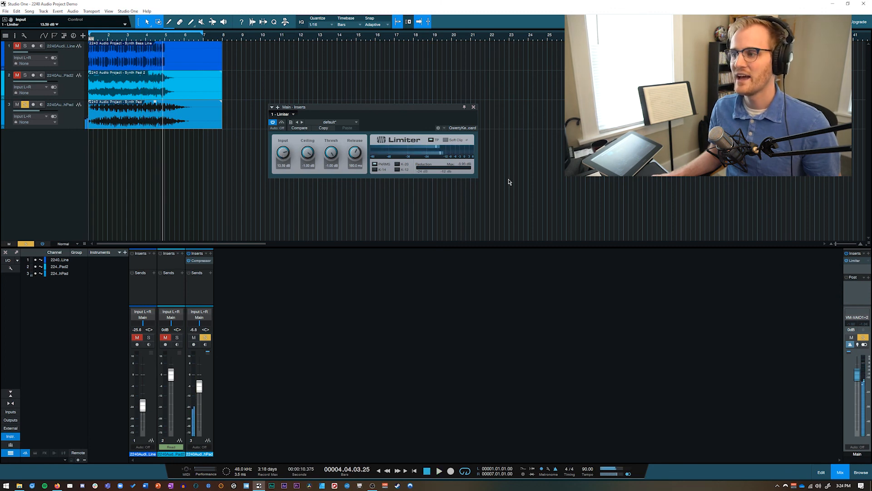
- Try the K-20 and K-12 metering scales in the Limiter and return to Peak/RMS metering
{"action": "left_click", "coordinate": [397, 164]}
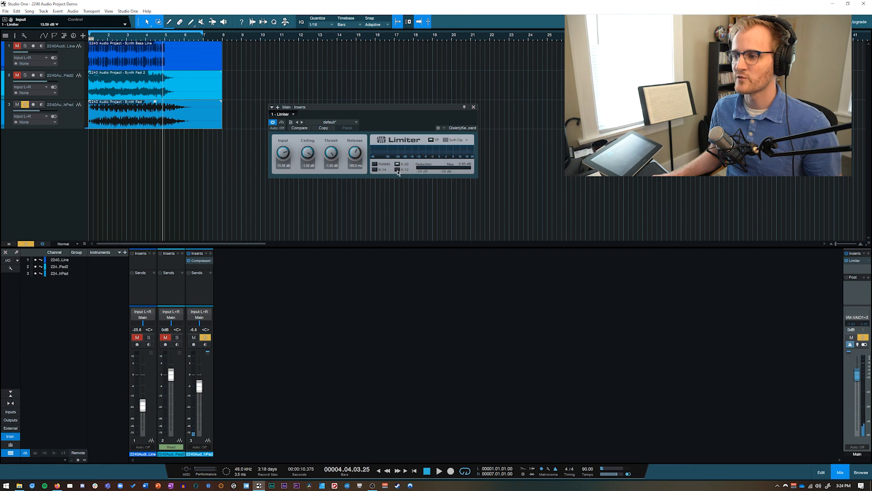
{"action": "left_click", "coordinate": [374, 164]}
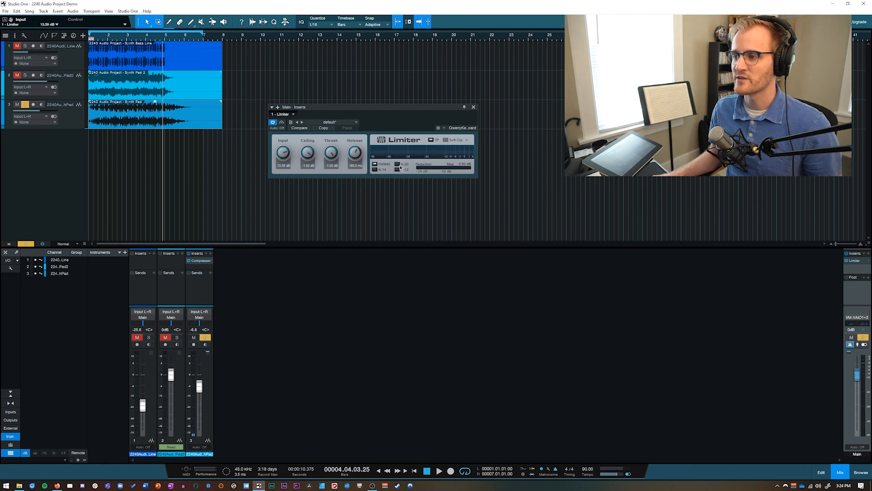
{"action": "left_click", "coordinate": [397, 170]}
{"action": "left_click", "coordinate": [397, 164]}
{"action": "left_click", "coordinate": [376, 165]}
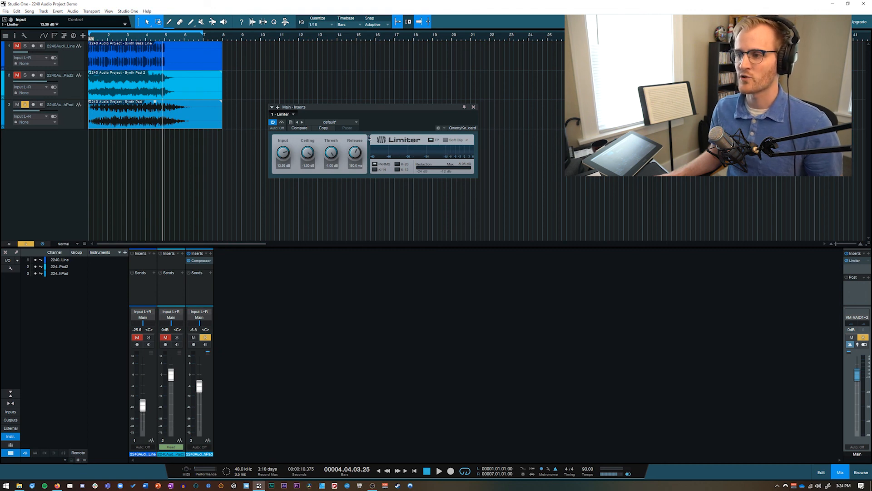
- Return the playback cursor to the song start and enlarge the insert area of the mixer channels
{"action": "key", "text": "Home"}
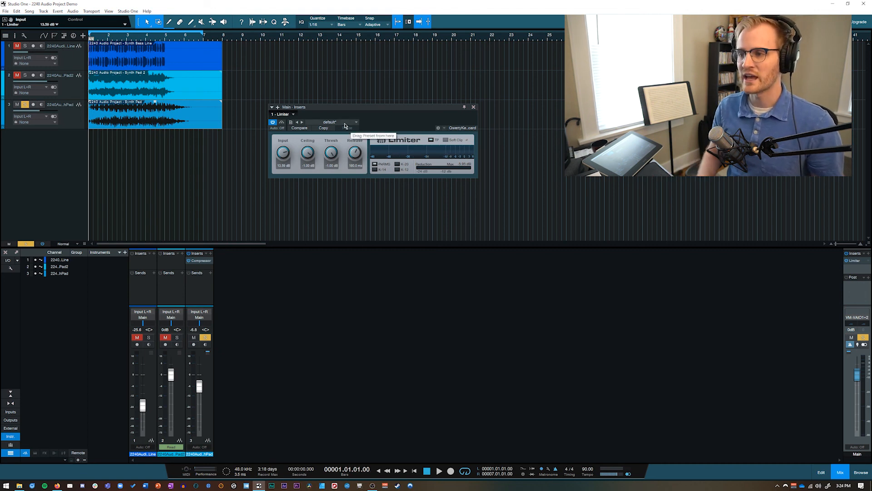
{"action": "left_click_drag", "start_coordinate": [349, 108], "coordinate": [347, 113]}
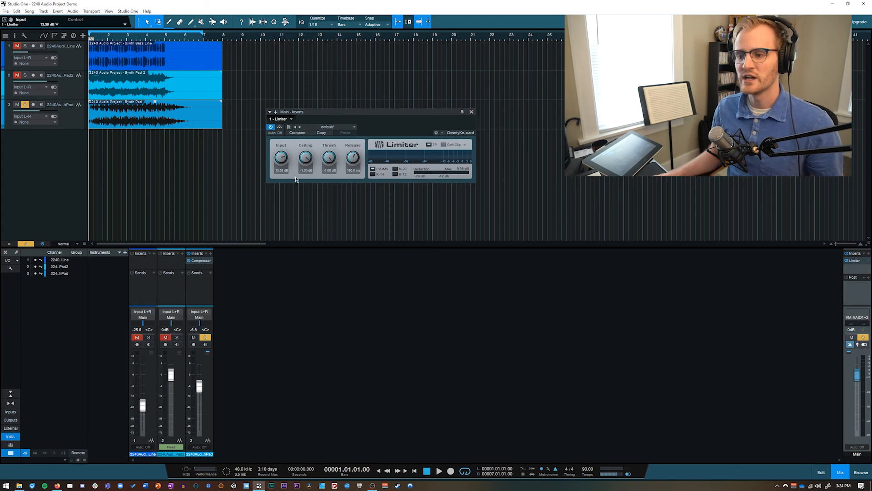
{"action": "left_click_drag", "start_coordinate": [201, 271], "coordinate": [202, 282]}
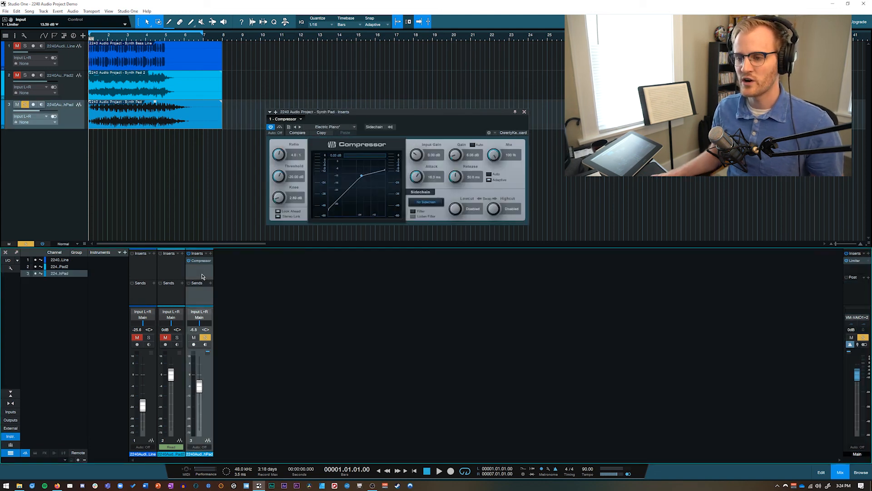
- Close the Limiter window and begin adding a send on the Synth Pad channel
{"action": "left_click", "coordinate": [854, 290]}
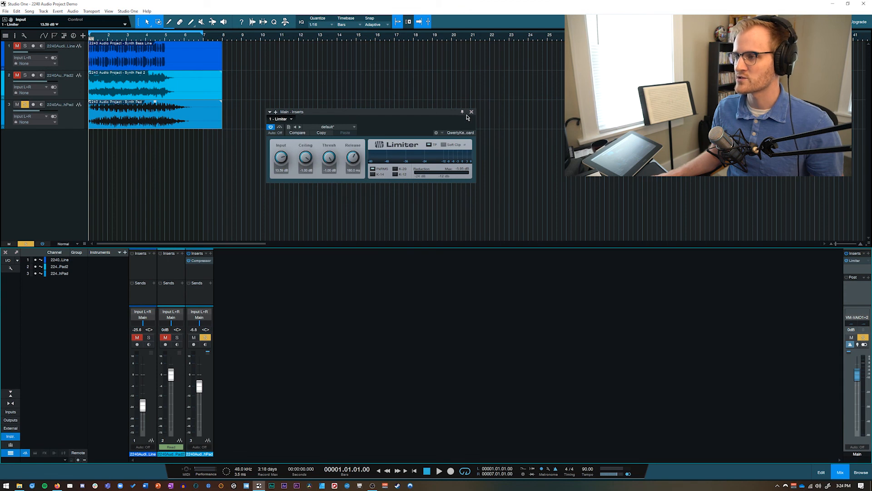
{"action": "left_click", "coordinate": [471, 113]}
{"action": "left_click", "coordinate": [211, 285]}
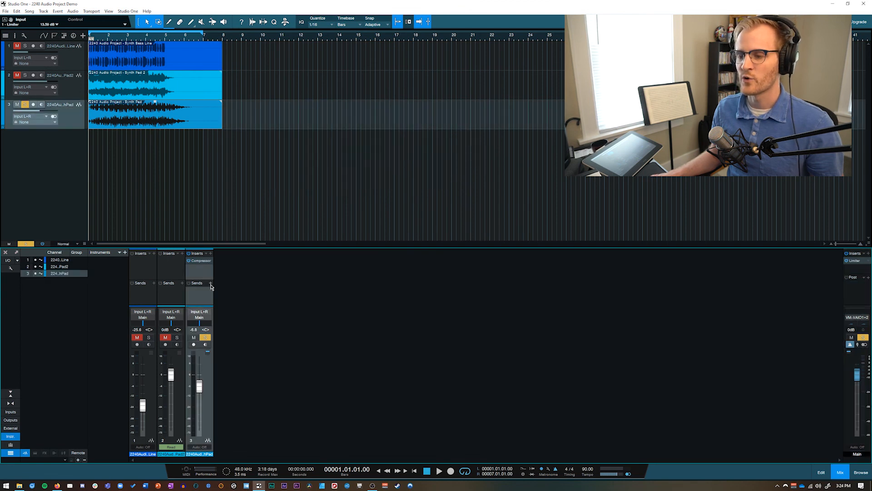